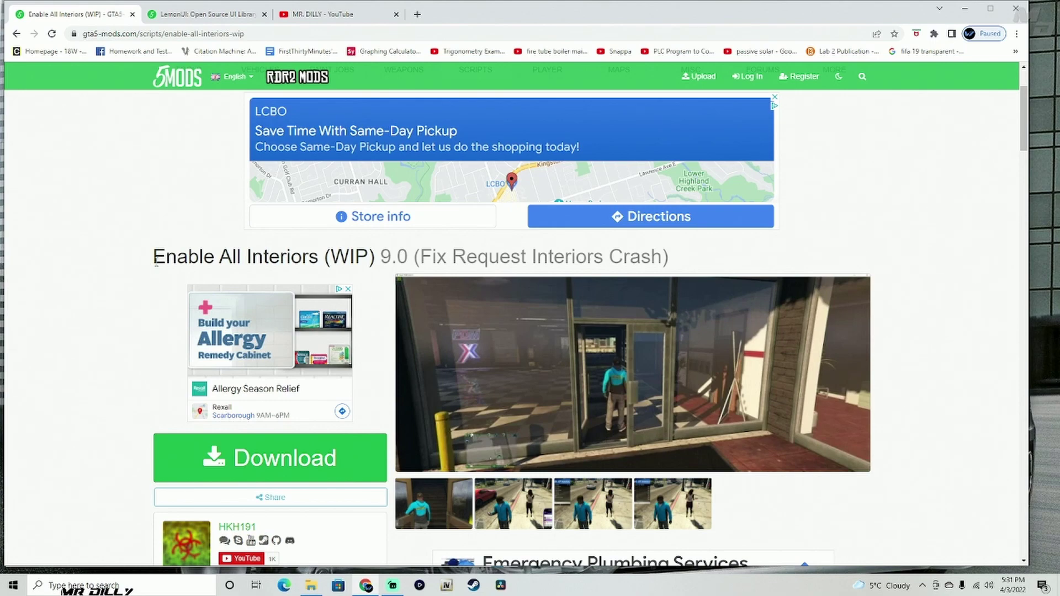
Scroll the Enable All Interiors mod page down to its All Versions list and Description
{"action": "scroll", "coordinate": [156, 259], "scroll_direction": "down", "scroll_amount": 8}
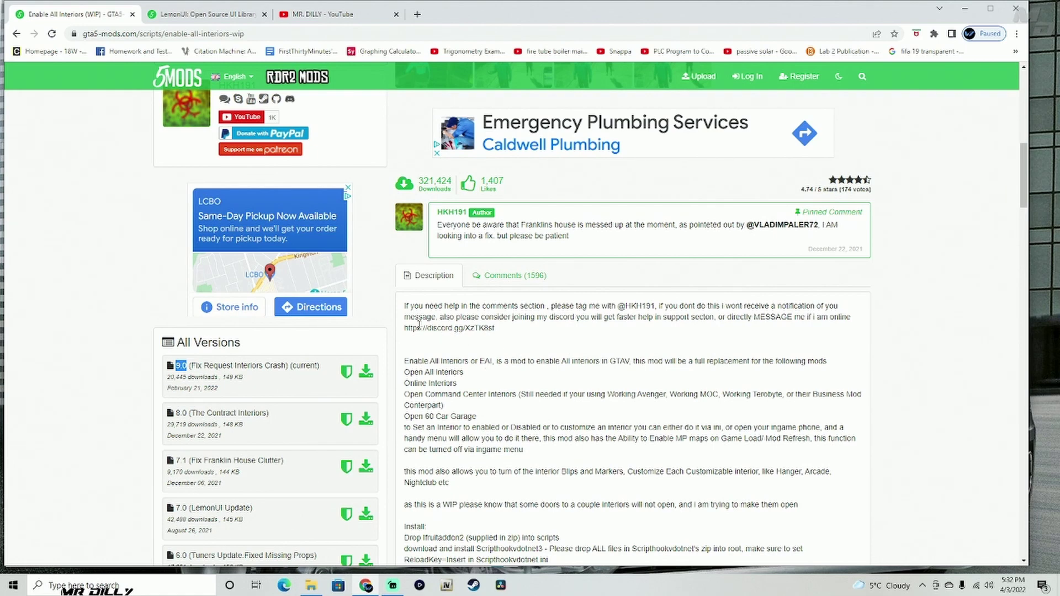
Scroll to the Install section and highlight the LemonUI requirement in the download line
{"action": "left_click_drag", "start_coordinate": [404, 305], "coordinate": [589, 455]}
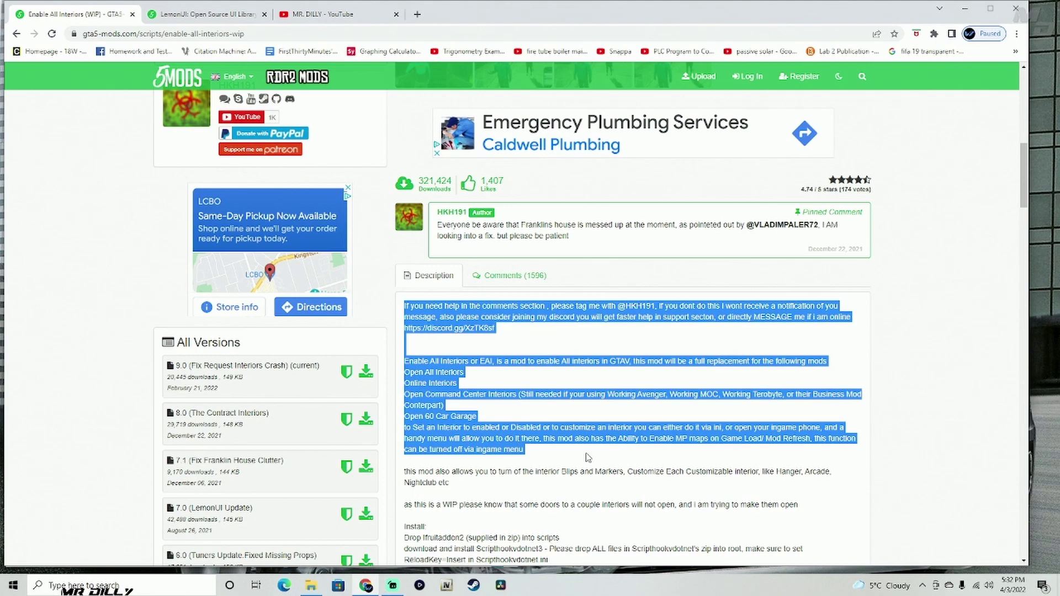
{"action": "left_click", "coordinate": [588, 450]}
{"action": "scroll", "coordinate": [589, 450], "scroll_direction": "down", "scroll_amount": 4}
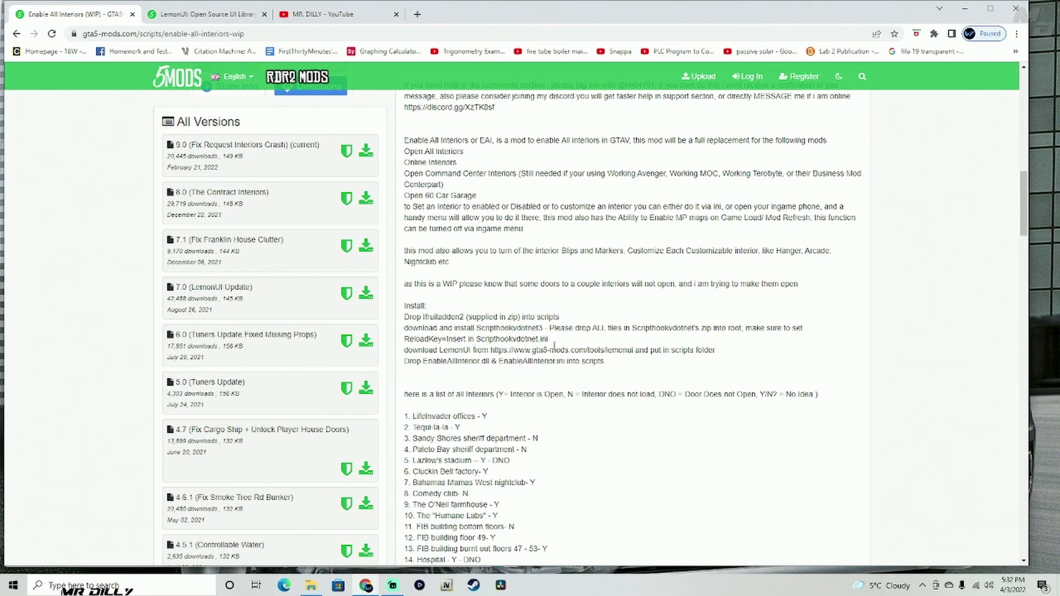
{"action": "left_click_drag", "start_coordinate": [440, 350], "coordinate": [470, 350]}
On the LemonUI page, highlight the 1.7 (current) and 1.5.2 (Last SHVDN2 version) entries
{"action": "left_click", "coordinate": [193, 20]}
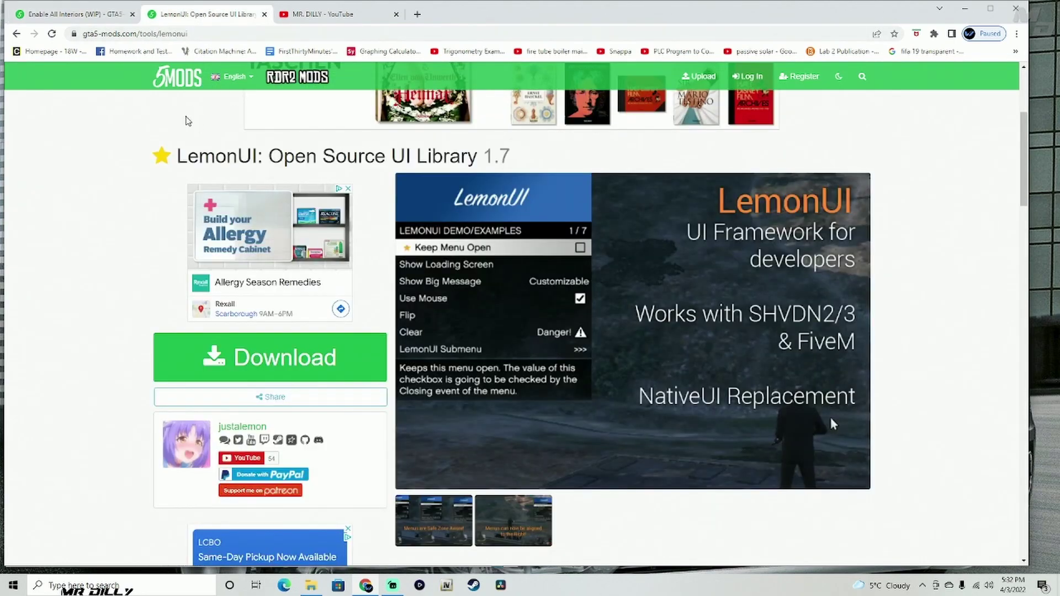
{"action": "scroll", "coordinate": [199, 123], "scroll_direction": "down", "scroll_amount": 3}
{"action": "scroll", "coordinate": [145, 133], "scroll_direction": "down", "scroll_amount": 6}
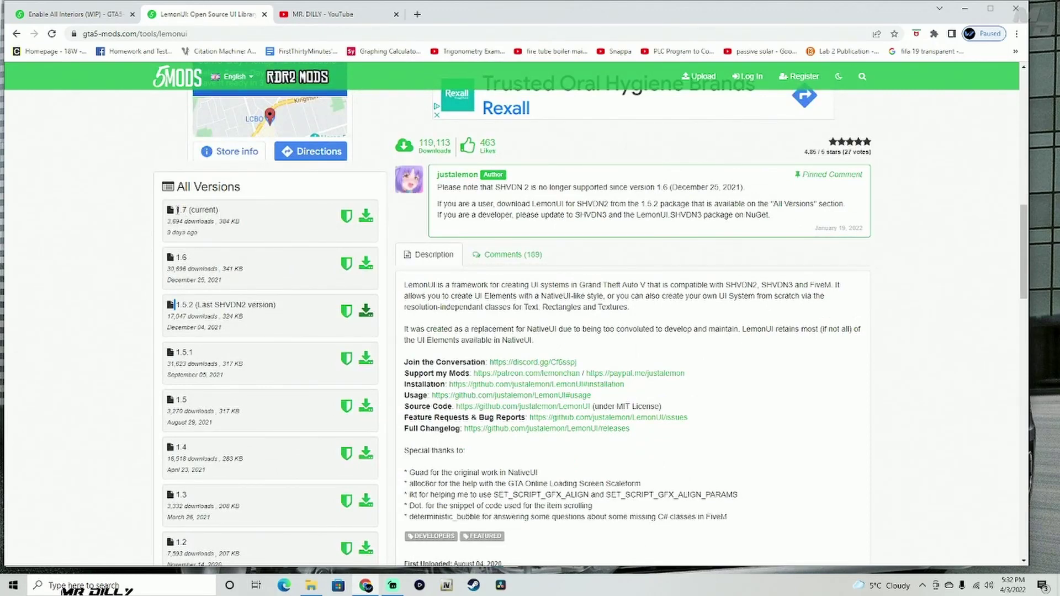
{"action": "left_click_drag", "start_coordinate": [176, 210], "coordinate": [218, 211]}
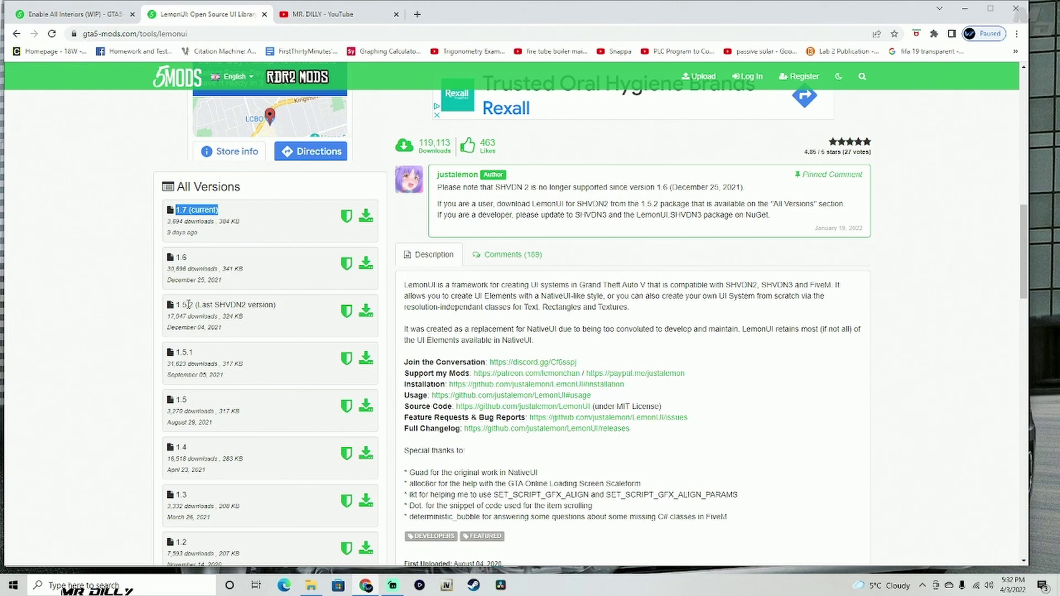
{"action": "left_click", "coordinate": [176, 305]}
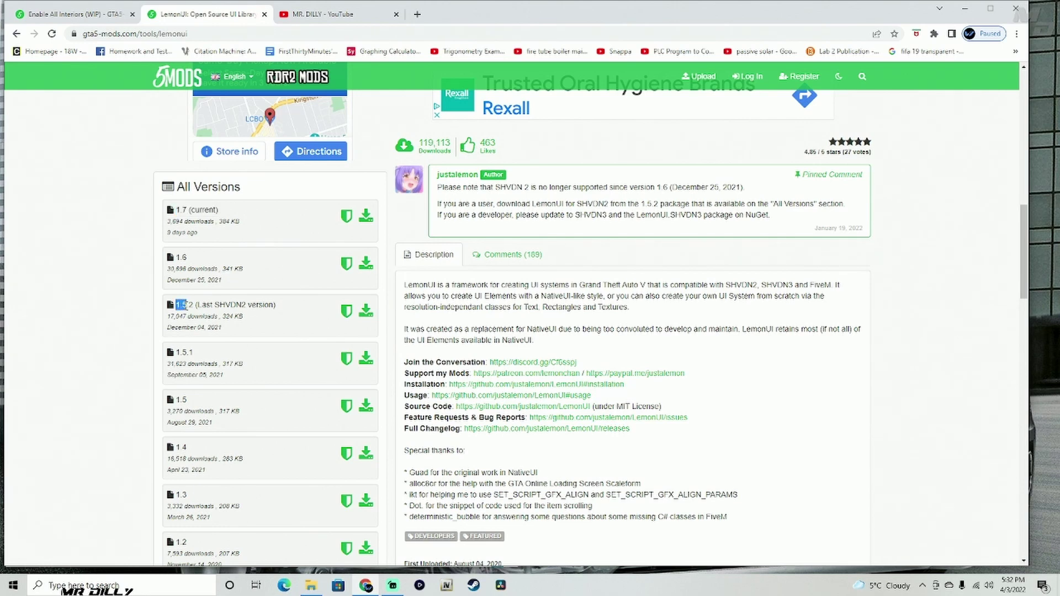
{"action": "left_click_drag", "start_coordinate": [187, 305], "coordinate": [249, 305]}
{"action": "left_click", "coordinate": [282, 310]}
{"action": "left_click_drag", "start_coordinate": [225, 217], "coordinate": [167, 214]}
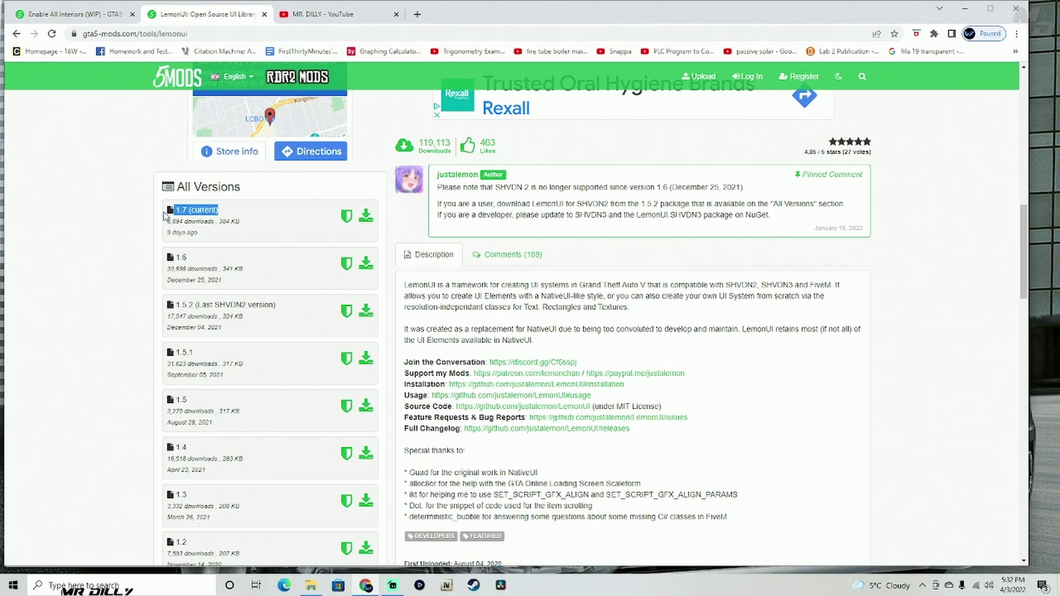
{"action": "left_click_drag", "start_coordinate": [275, 308], "coordinate": [190, 314]}
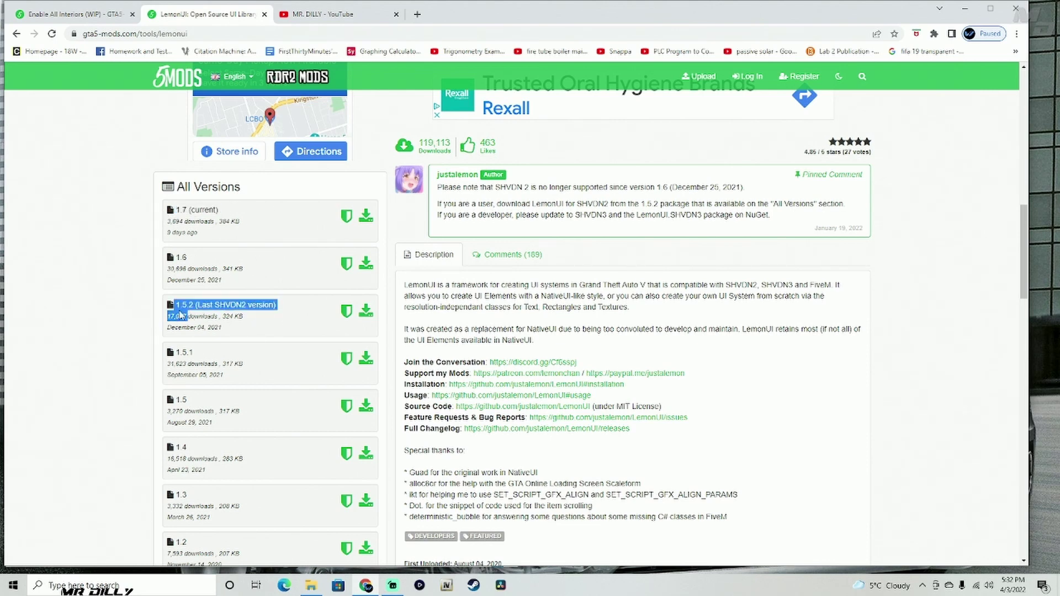
Look through the channel's HOW TO INSTALL LSPDFR playlist, then return to the playlists page
{"action": "left_click", "coordinate": [338, 17]}
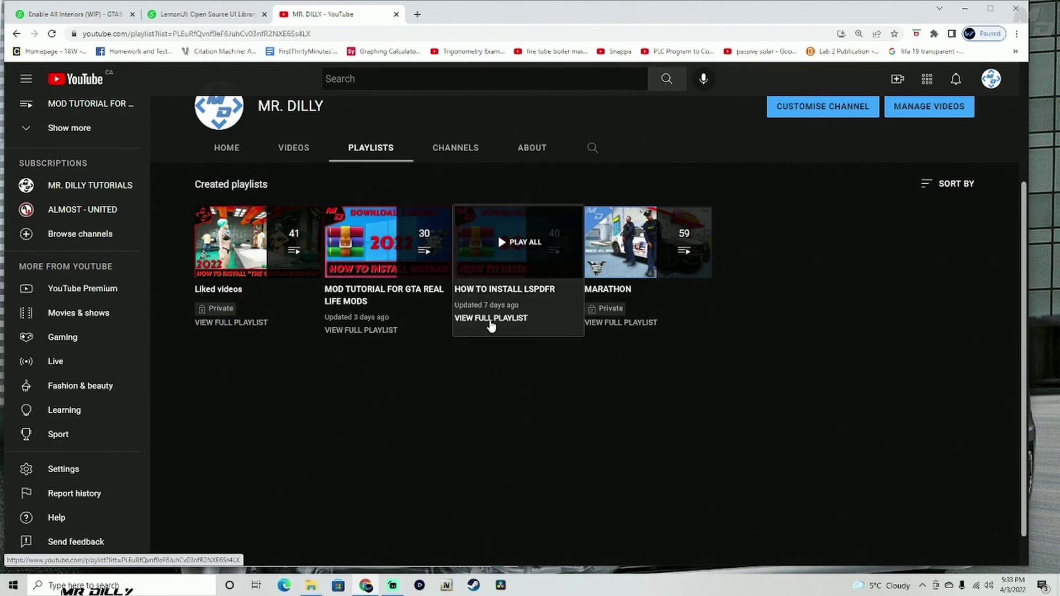
{"action": "left_click", "coordinate": [490, 320]}
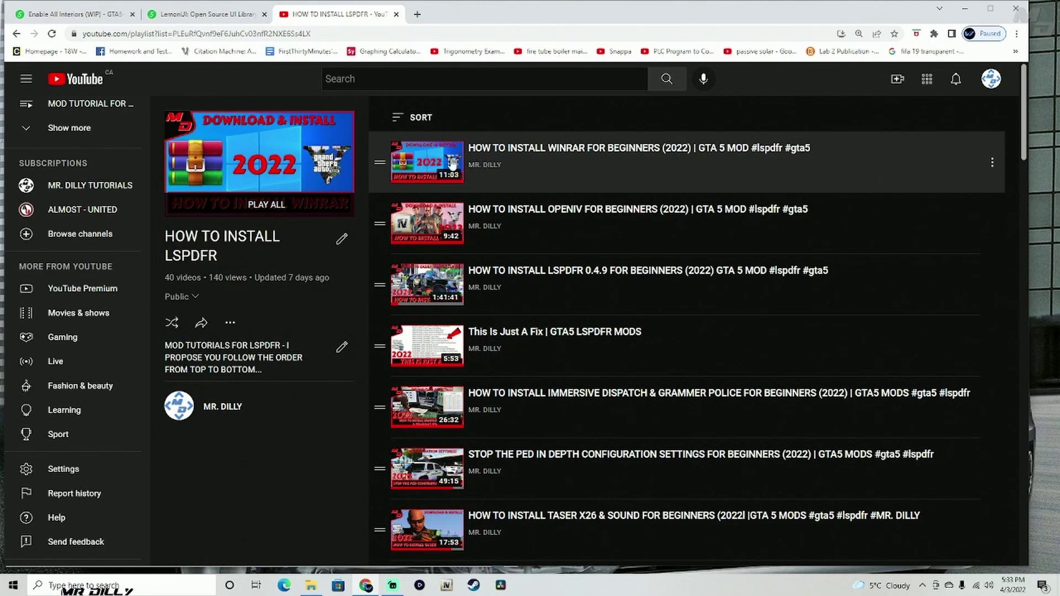
{"action": "scroll", "coordinate": [464, 332], "scroll_direction": "down", "scroll_amount": 2}
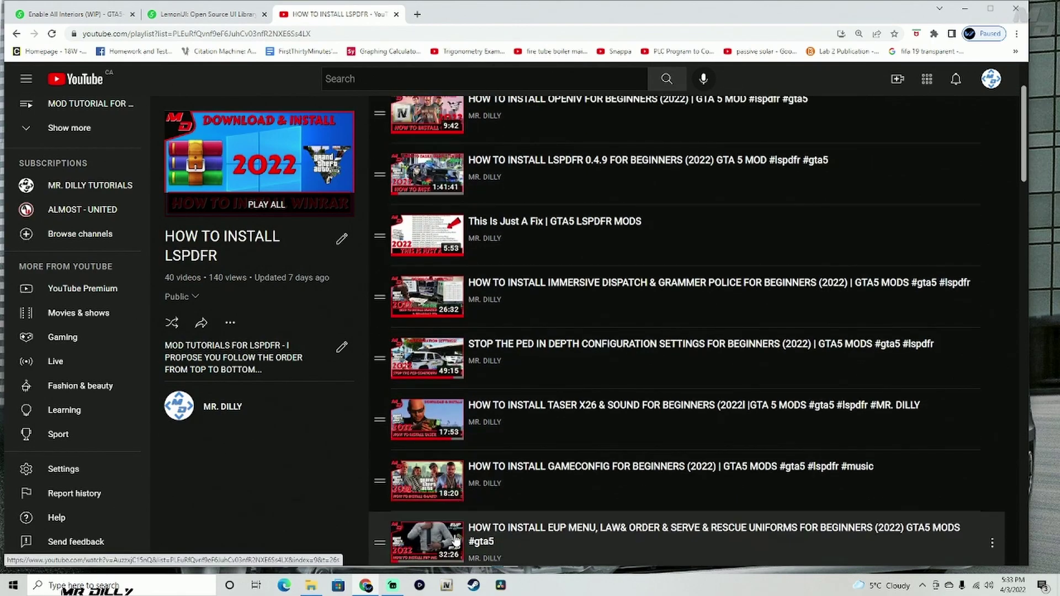
{"action": "left_click", "coordinate": [17, 34]}
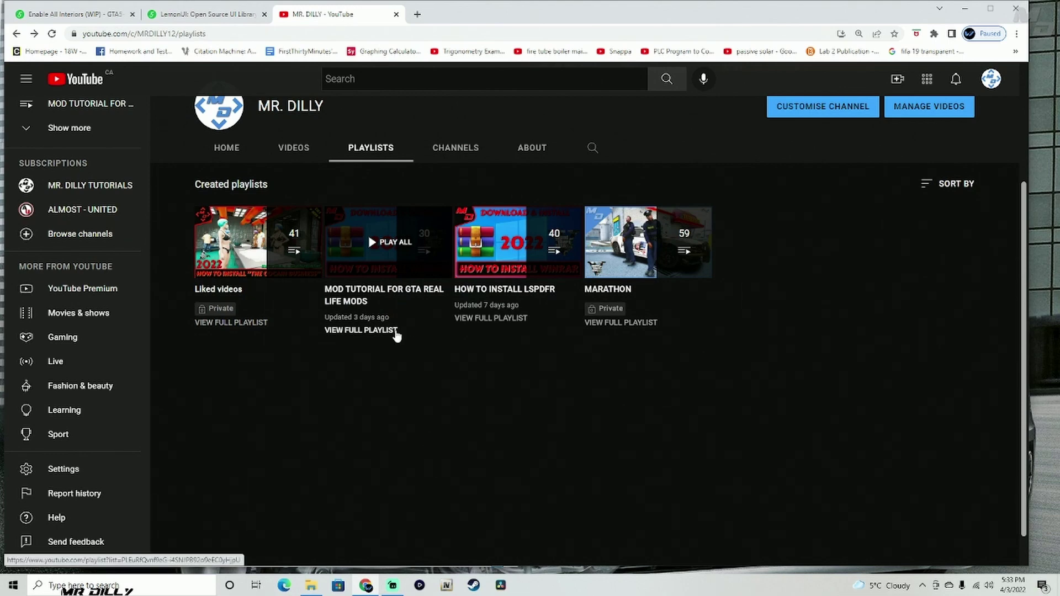
Open the full MOD TUTORIAL FOR GTA REAL LIFE MODS playlist and scroll through its 30 videos
{"action": "left_click", "coordinate": [396, 331]}
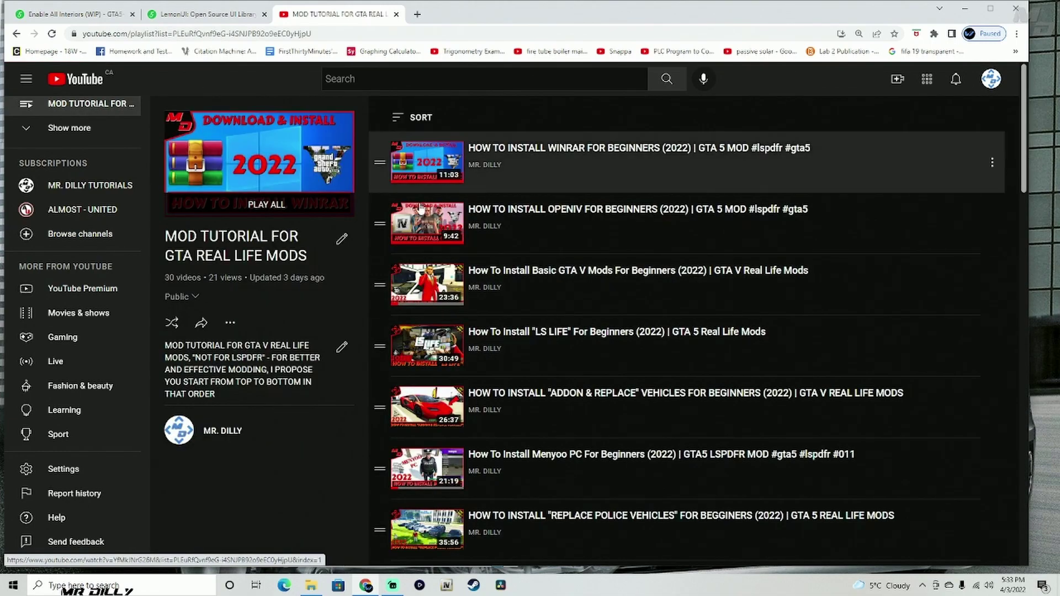
{"action": "scroll", "coordinate": [453, 188], "scroll_direction": "down", "scroll_amount": 15}
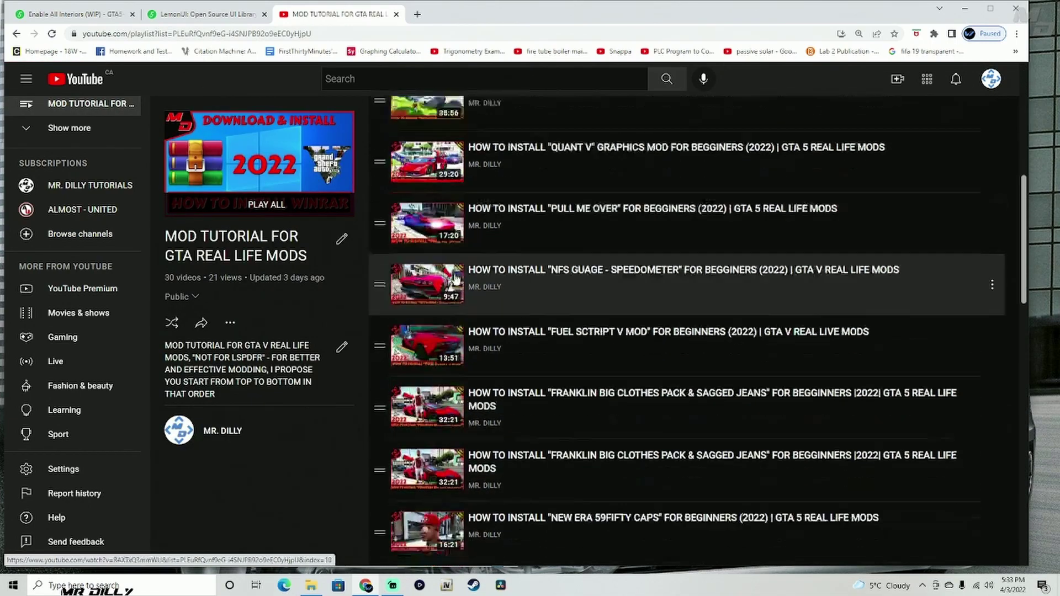
{"action": "scroll", "coordinate": [359, 372], "scroll_direction": "down", "scroll_amount": 3}
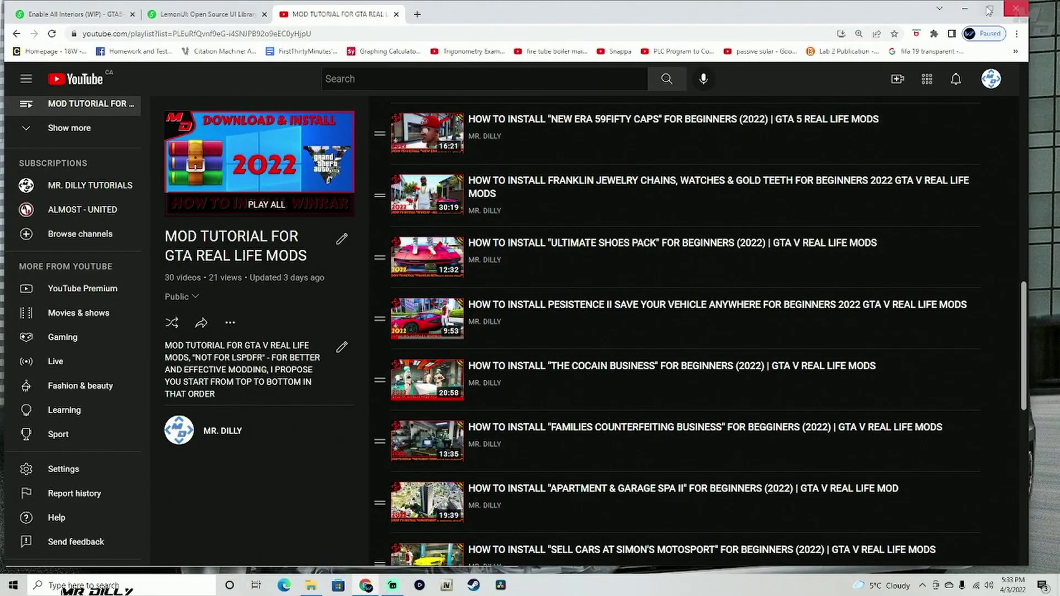
Minimize Chrome and arrange the three downloaded archives in a new desktop column
{"action": "left_click", "coordinate": [966, 12]}
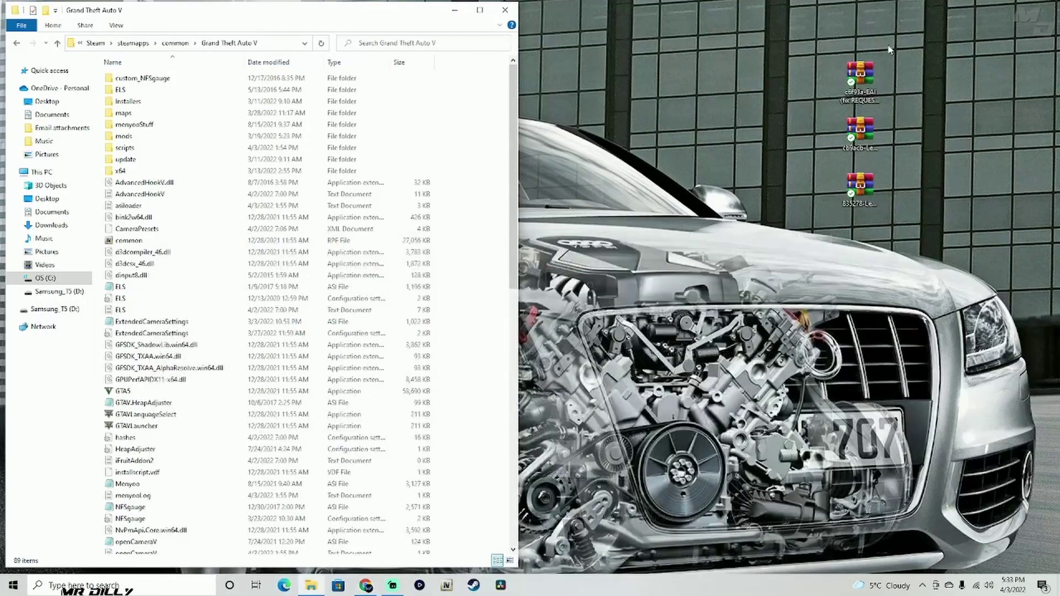
{"action": "left_click_drag", "start_coordinate": [861, 207], "coordinate": [982, 69]}
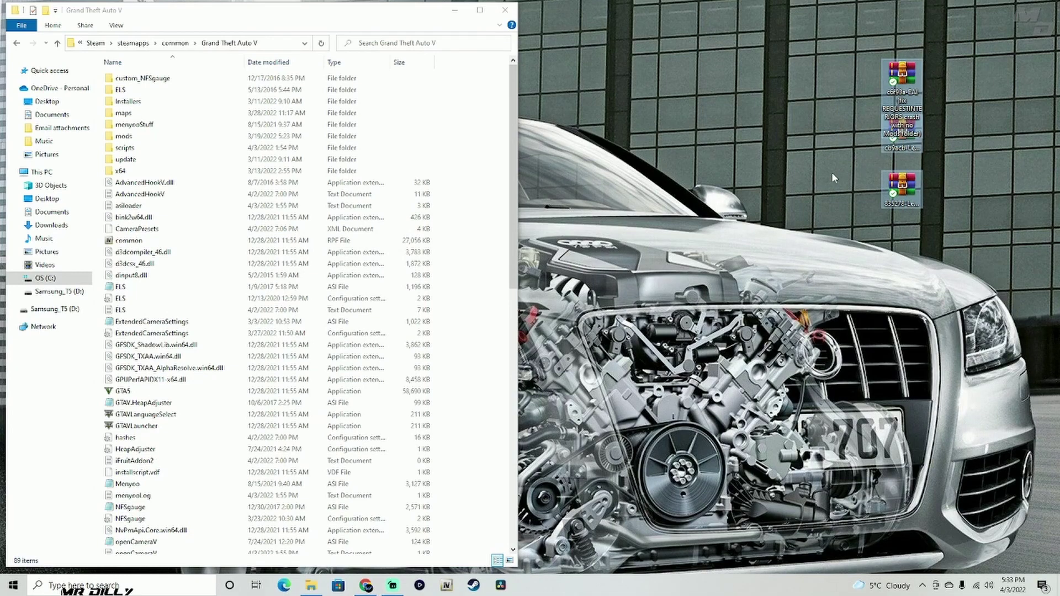
{"action": "left_click", "coordinate": [816, 147]}
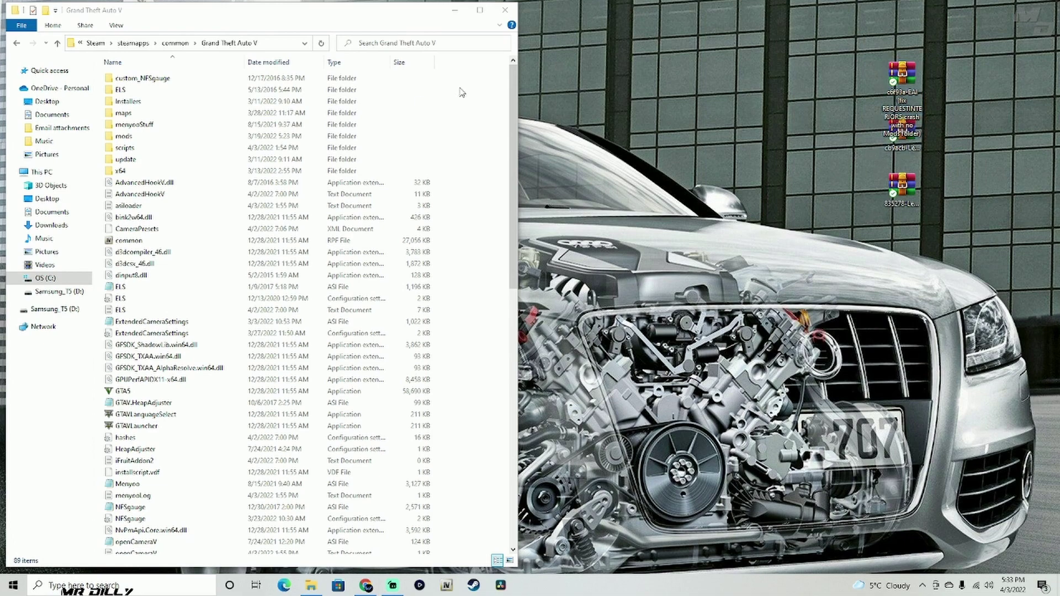
Bring the Grand Theft Auto V folder window forward and select its scripts folder
{"action": "left_click", "coordinate": [271, 25]}
{"action": "mouse_move", "coordinate": [262, 21]}
{"action": "left_mouse_down"}
{"action": "mouse_move", "coordinate": [284, 17]}
{"action": "mouse_move", "coordinate": [259, 20]}
{"action": "left_mouse_up"}
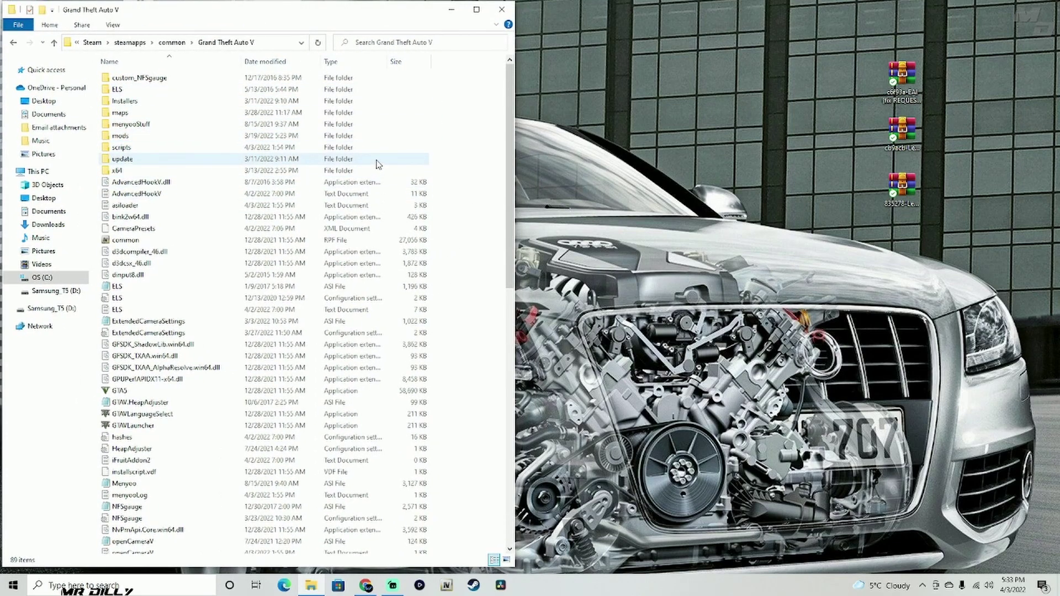
{"action": "left_click", "coordinate": [164, 150]}
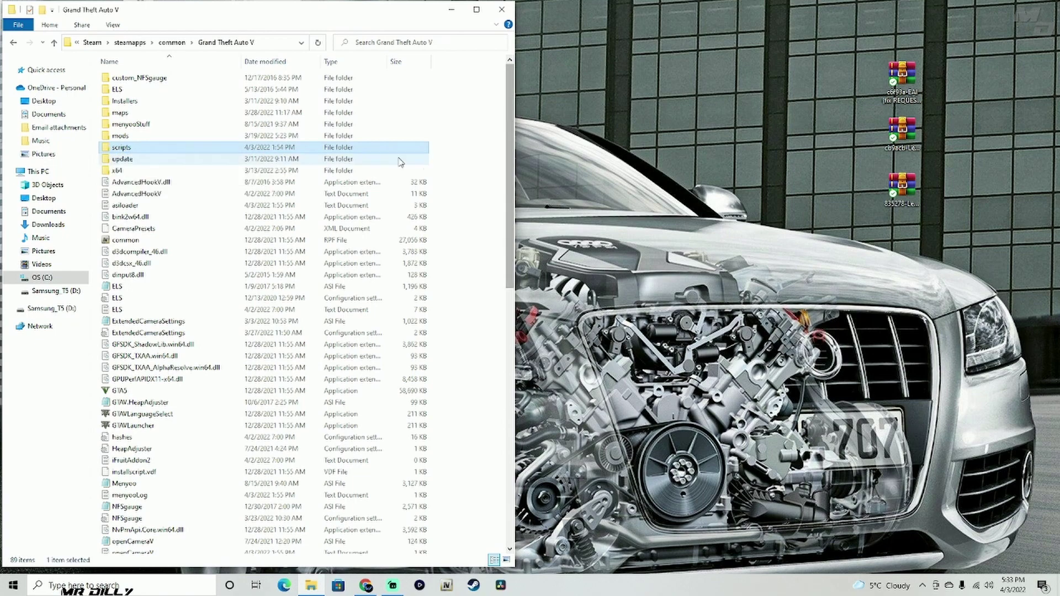
{"action": "right_click", "coordinate": [470, 177]}
{"action": "mouse_move", "coordinate": [457, 291]}
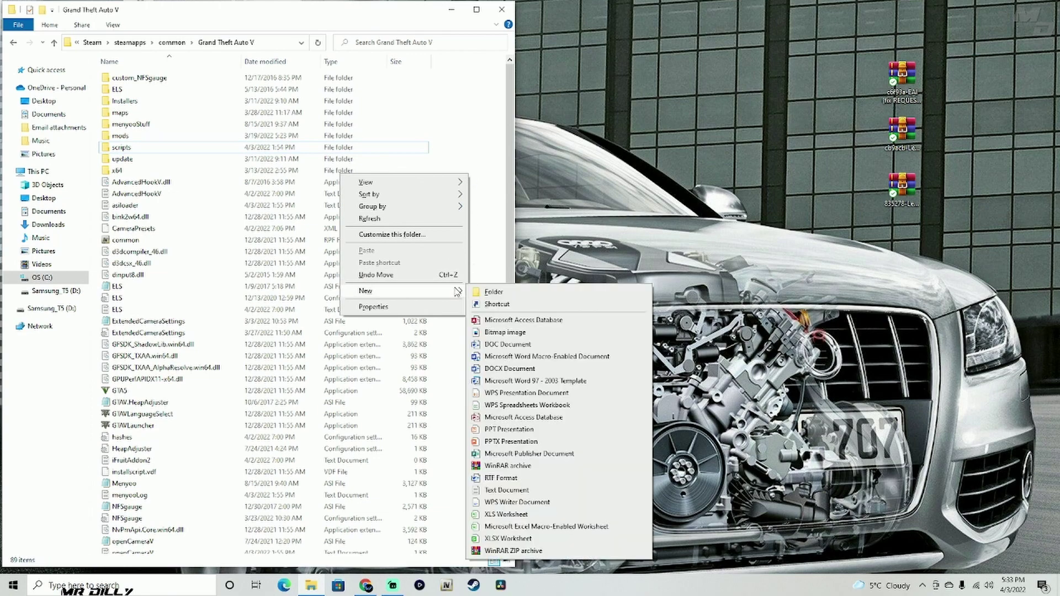
{"action": "left_click", "coordinate": [490, 231]}
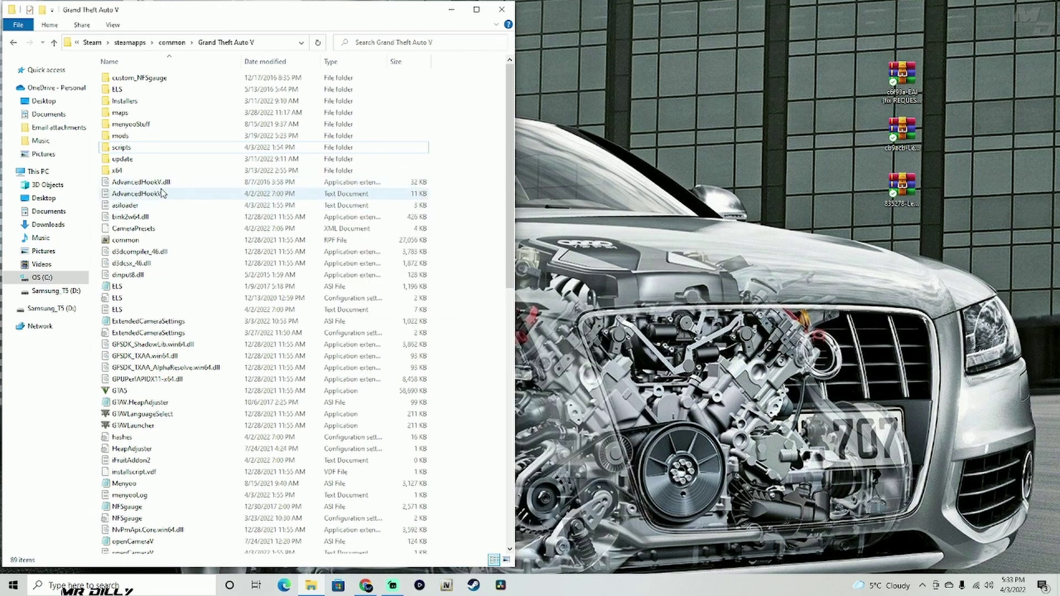
{"action": "left_click", "coordinate": [119, 149]}
{"action": "mouse_move", "coordinate": [128, 152]}
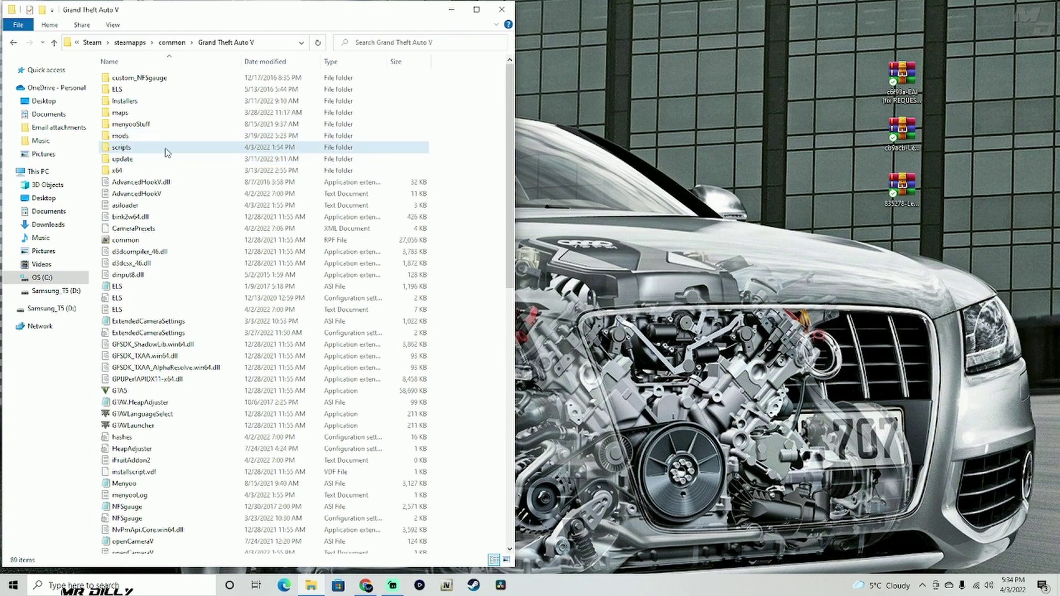
Open the Grand Theft Auto V scripts folder, showing its 63 items including the LemonUI files
{"action": "double_click", "coordinate": [231, 148]}
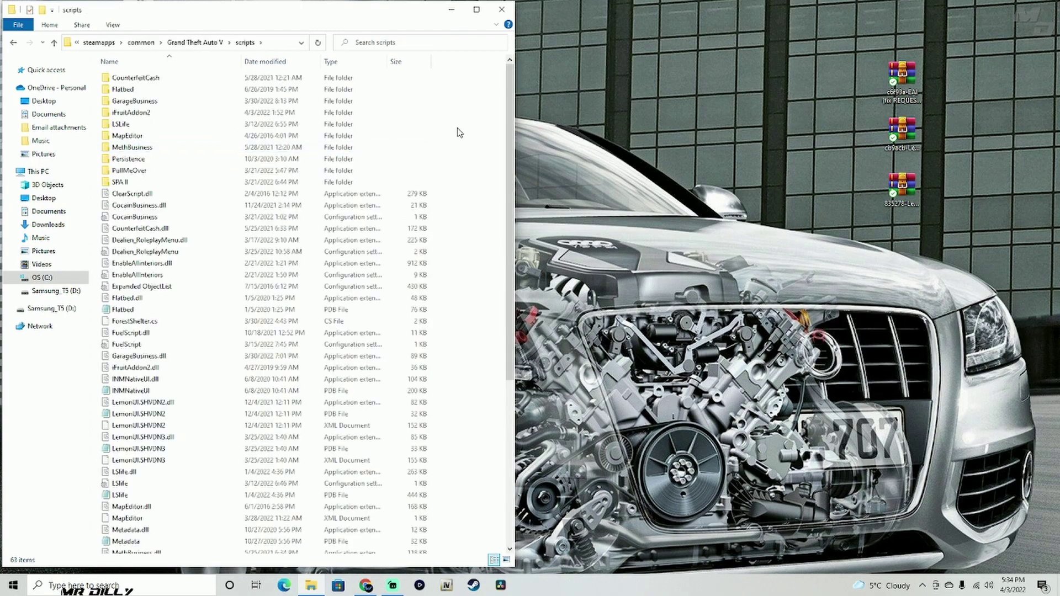
{"action": "left_click_drag", "start_coordinate": [507, 94], "coordinate": [495, 174]}
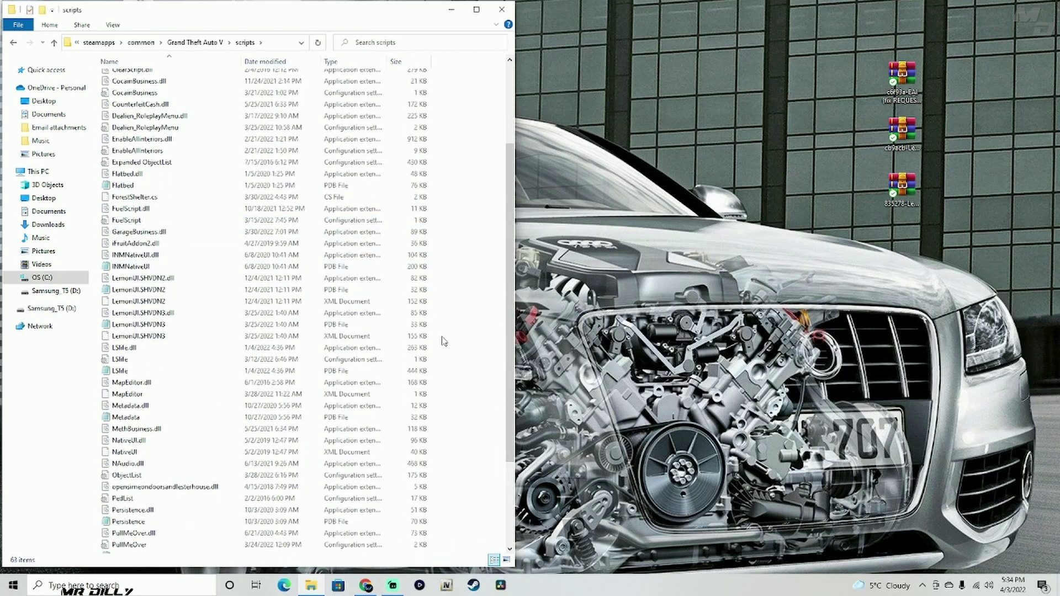
{"action": "left_click_drag", "start_coordinate": [905, 227], "coordinate": [906, 78]}
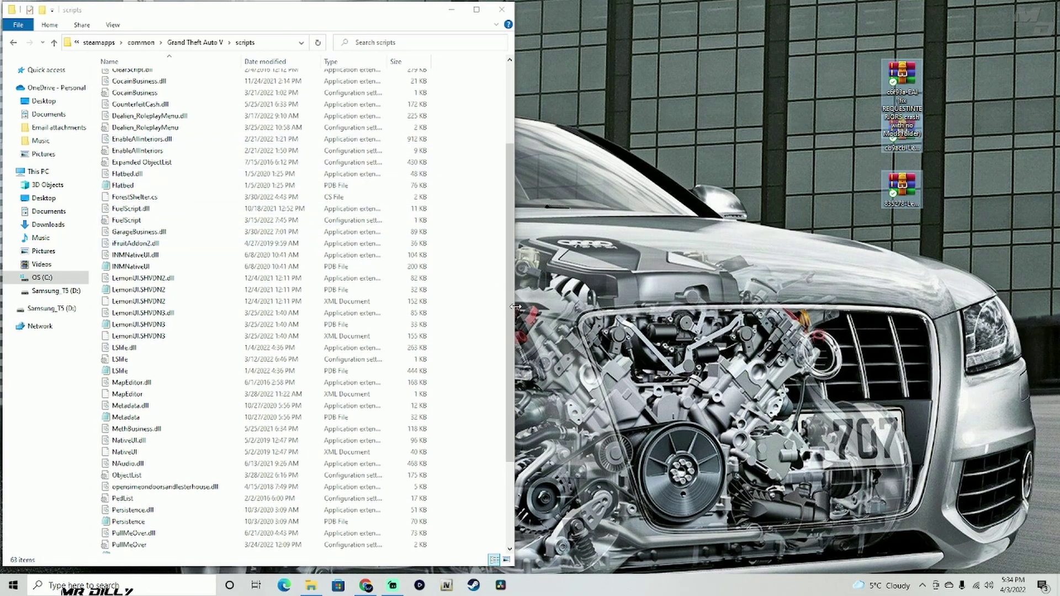
{"action": "left_click", "coordinate": [483, 279]}
{"action": "scroll", "coordinate": [475, 273], "scroll_direction": "up", "scroll_amount": 5}
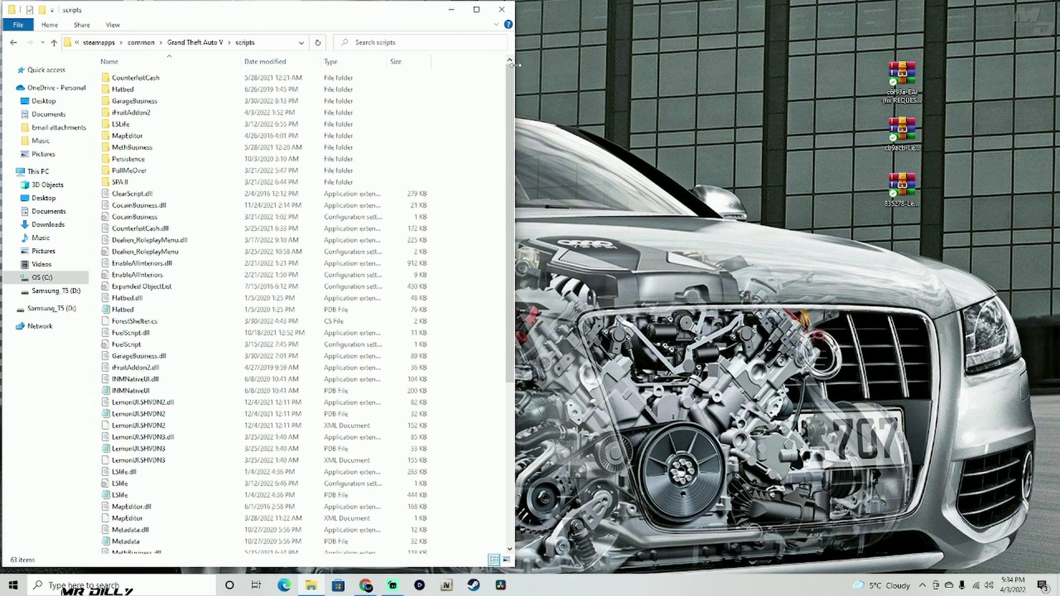
Extract the Enable All Interiors archive with WinRAR's Wizard and close WinRAR
{"action": "left_click", "coordinate": [913, 80]}
{"action": "double_click", "coordinate": [913, 81]}
{"action": "left_click", "coordinate": [745, 118]}
{"action": "left_click", "coordinate": [756, 84]}
{"action": "left_click", "coordinate": [771, 301]}
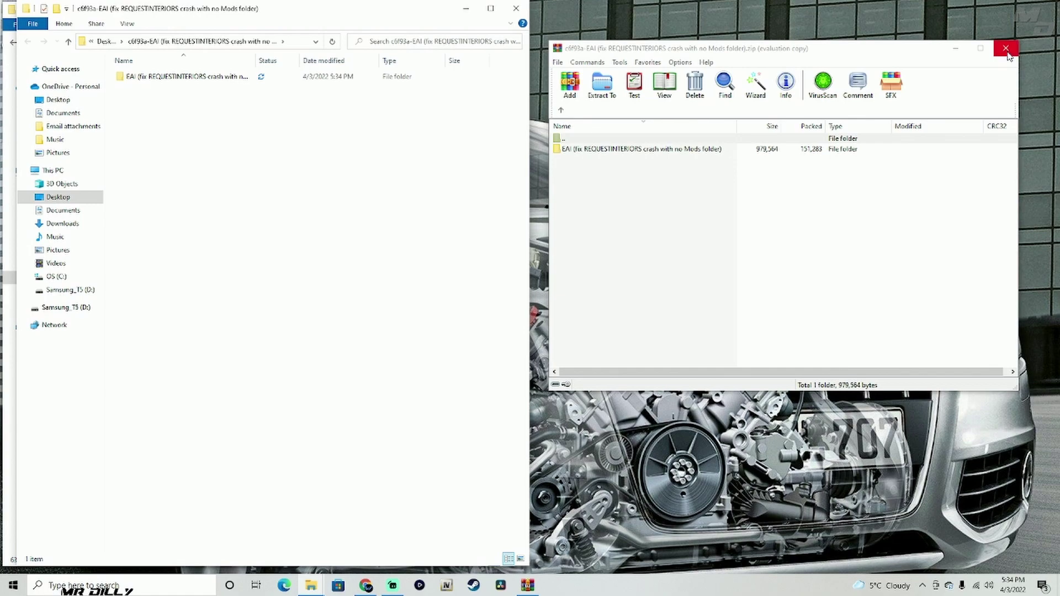
{"action": "left_click", "coordinate": [1006, 50]}
Snap the extracted folder window to the right half and open EAI\scripts
{"action": "left_click_drag", "start_coordinate": [245, 15], "coordinate": [768, 17]}
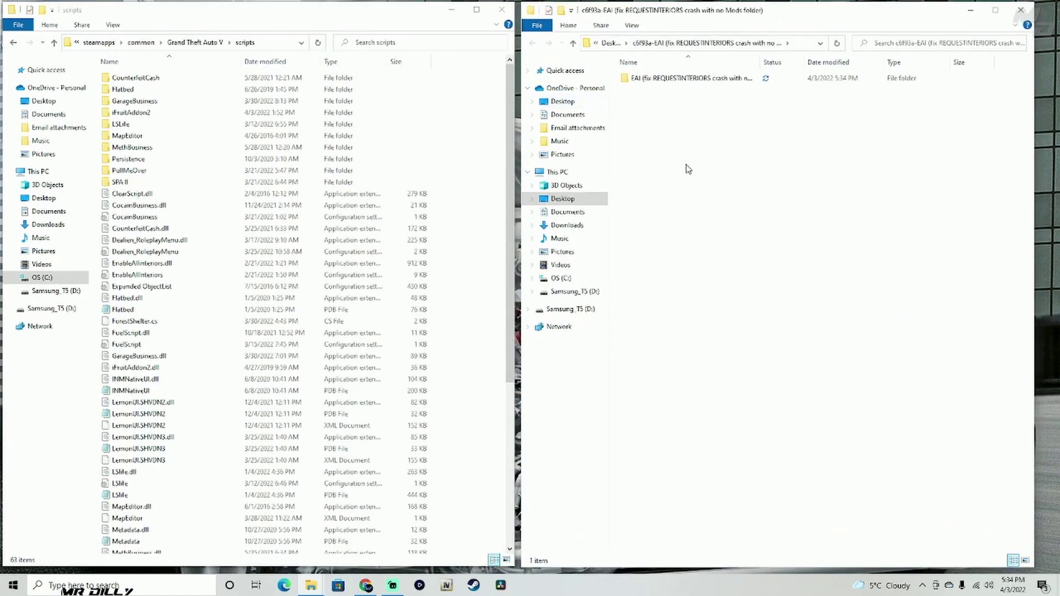
{"action": "double_click", "coordinate": [725, 83]}
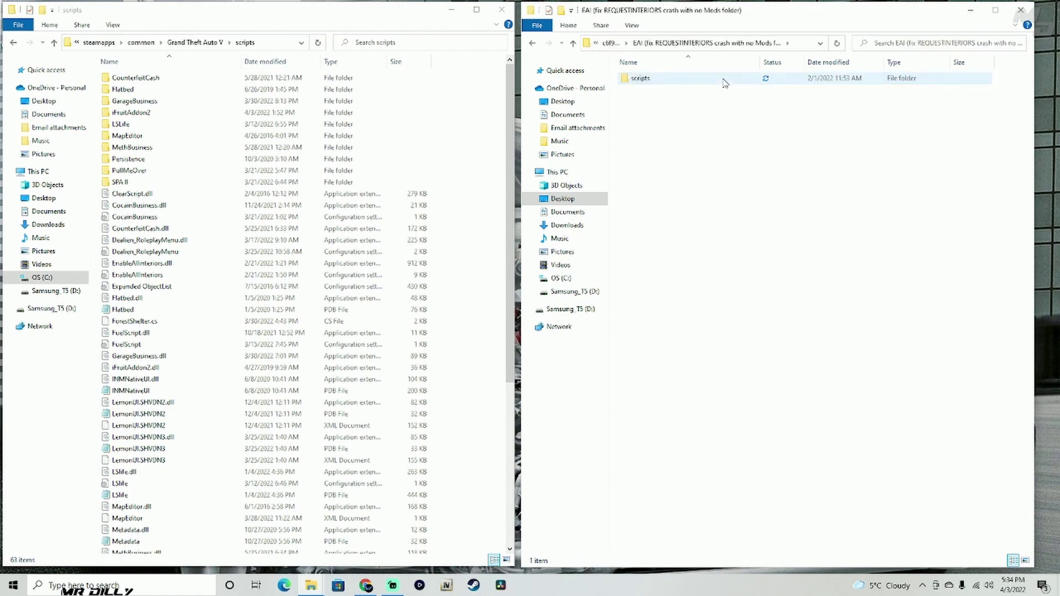
{"action": "double_click", "coordinate": [693, 83]}
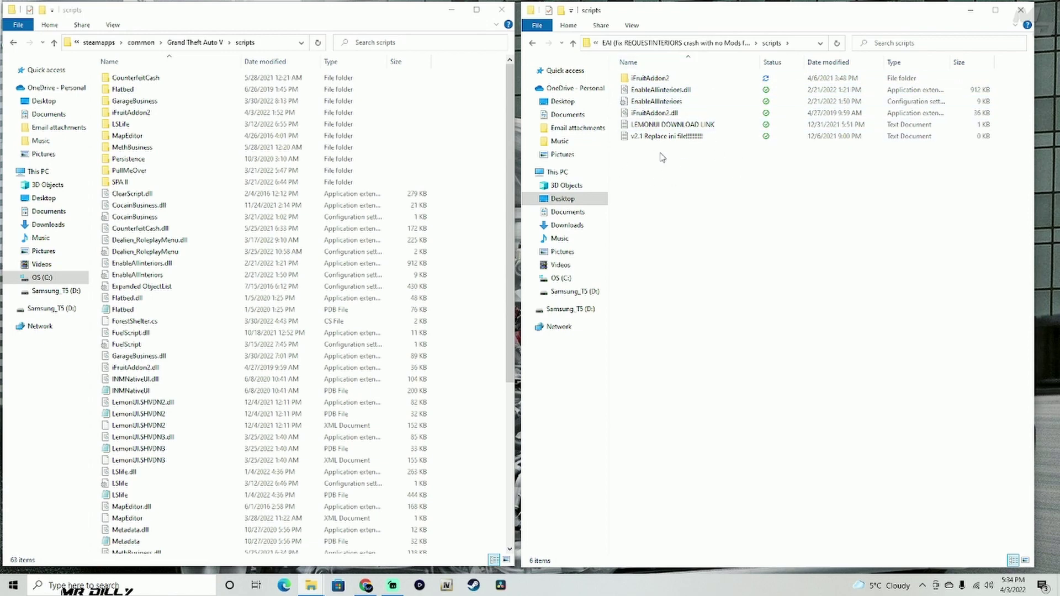
Move iFruitAddon2 and the EnableAllInteriors files into the game's scripts folder, replacing existing copies
{"action": "left_click_drag", "start_coordinate": [662, 164], "coordinate": [692, 73]}
{"action": "left_click", "coordinate": [616, 144]}
{"action": "left_click_drag", "start_coordinate": [616, 120], "coordinate": [680, 81]}
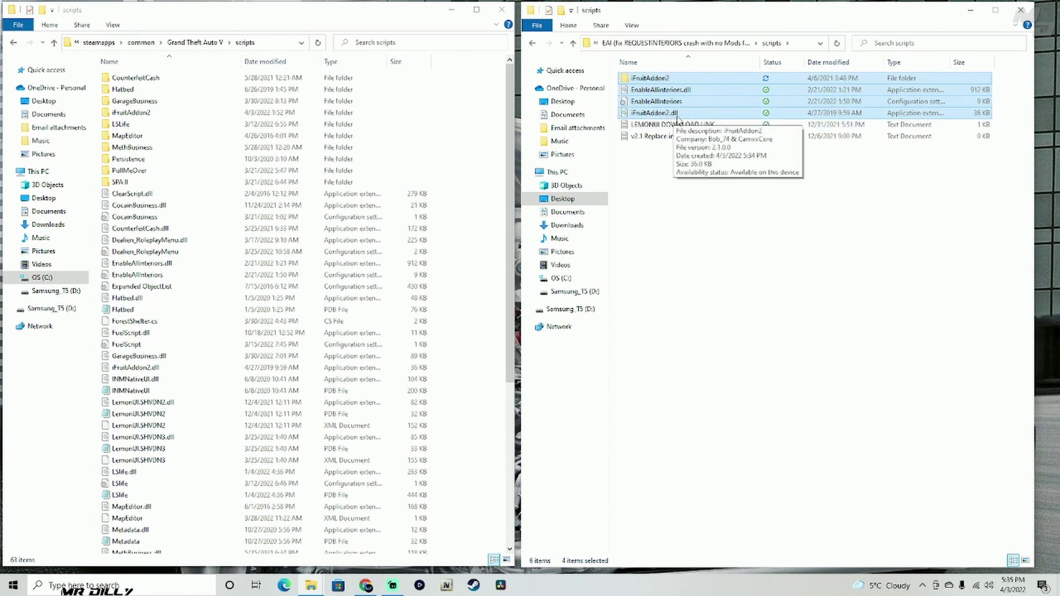
{"action": "left_click_drag", "start_coordinate": [798, 84], "coordinate": [482, 282]}
{"action": "left_click", "coordinate": [496, 204]}
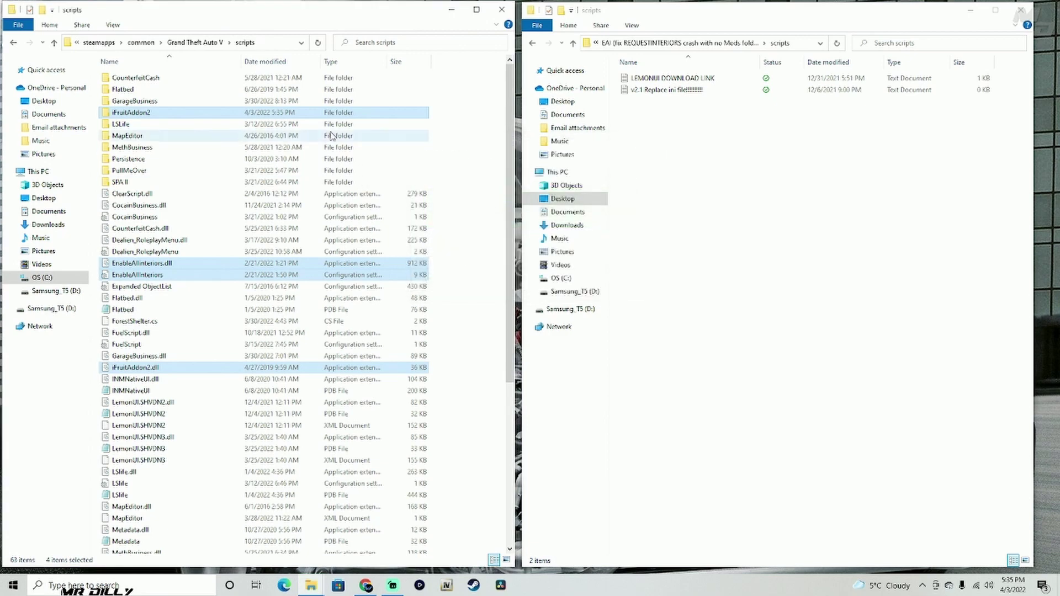
{"action": "scroll", "coordinate": [411, 156], "scroll_direction": "down", "scroll_amount": 1}
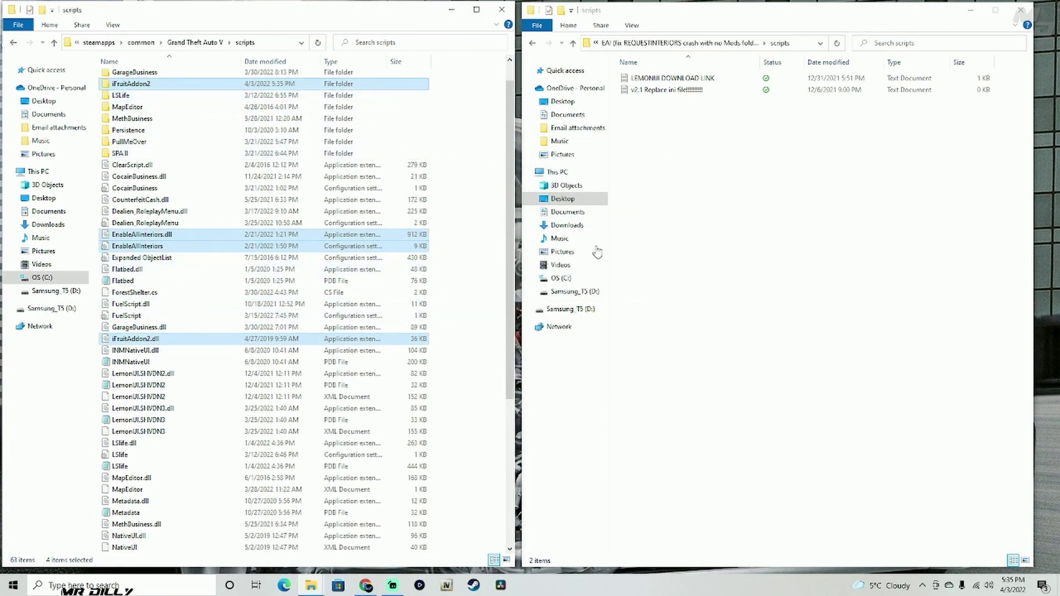
{"action": "left_click", "coordinate": [1021, 11]}
Extract cb9acb-LemonUI to a desktop folder with WinRAR's Wizard and snap it right
{"action": "left_click_drag", "start_coordinate": [692, 34], "coordinate": [603, 36]}
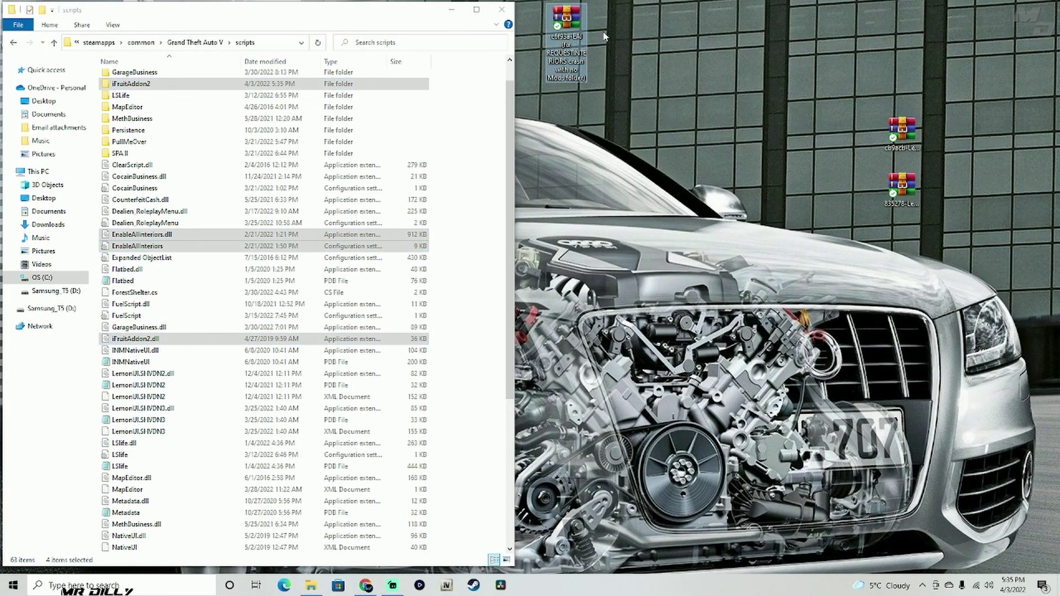
{"action": "double_click", "coordinate": [908, 141]}
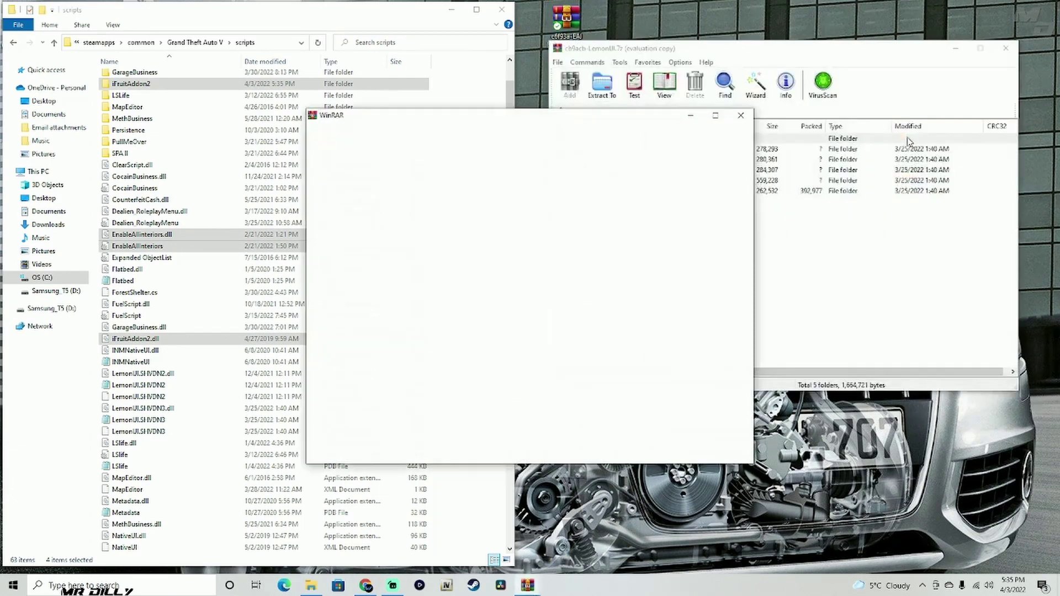
{"action": "left_click", "coordinate": [741, 115]}
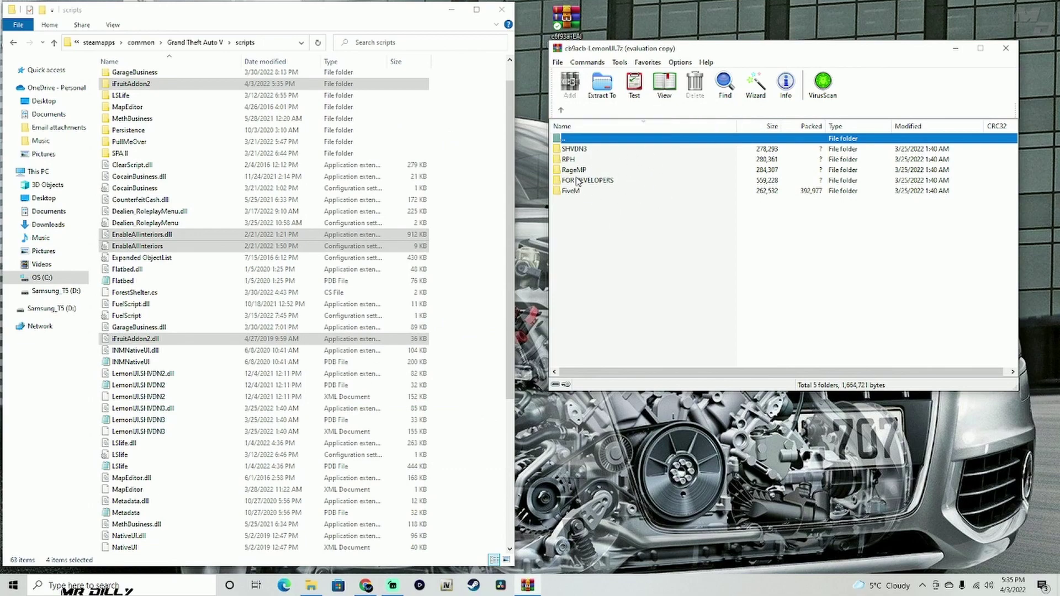
{"action": "left_click", "coordinate": [755, 85]}
{"action": "left_click", "coordinate": [784, 297]}
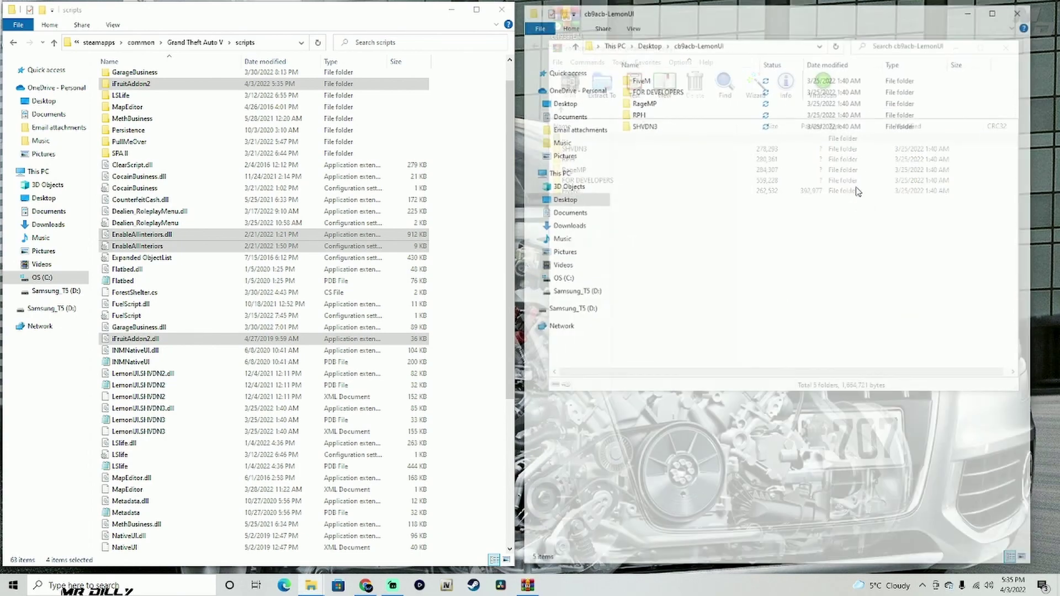
{"action": "left_click_drag", "start_coordinate": [909, 14], "coordinate": [741, 30]}
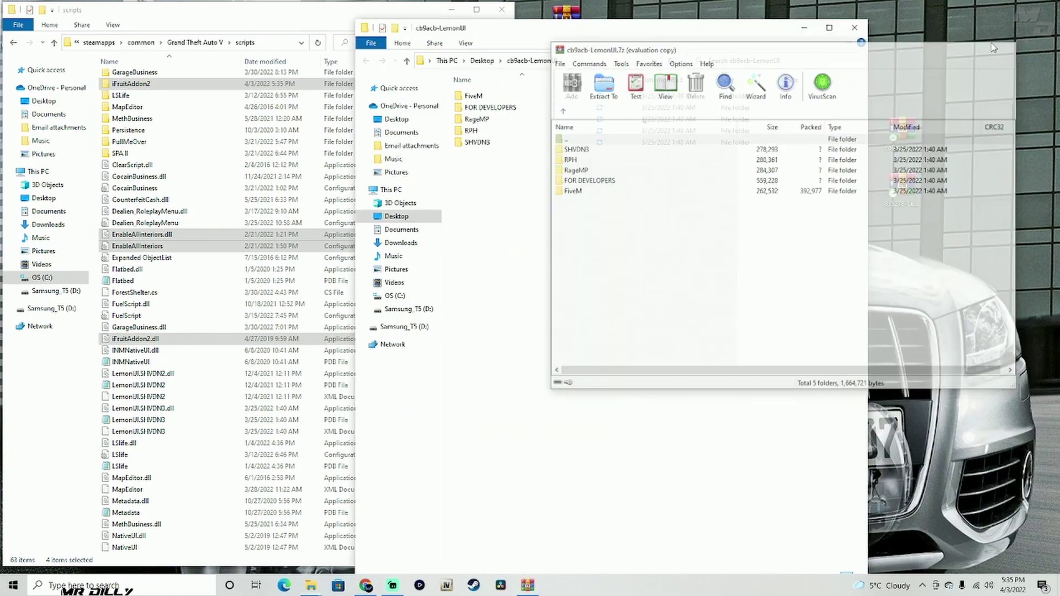
{"action": "left_click_drag", "start_coordinate": [650, 22], "coordinate": [822, 18]}
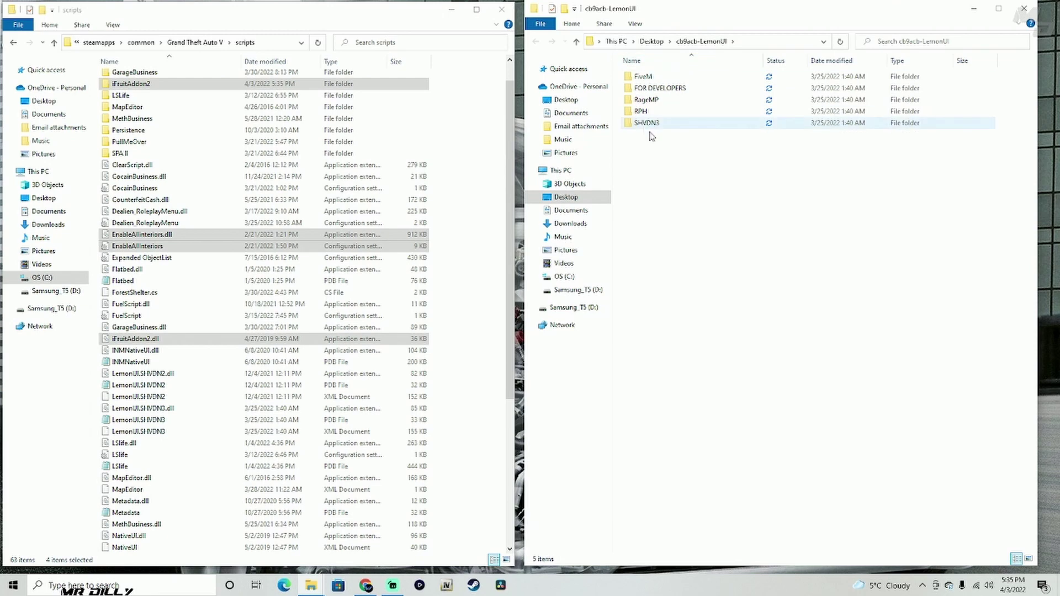
Move the LemonUI.SHVDN3 dll, pdb and xml from SHVDN3 into scripts, replacing the old files
{"action": "left_click", "coordinate": [689, 125]}
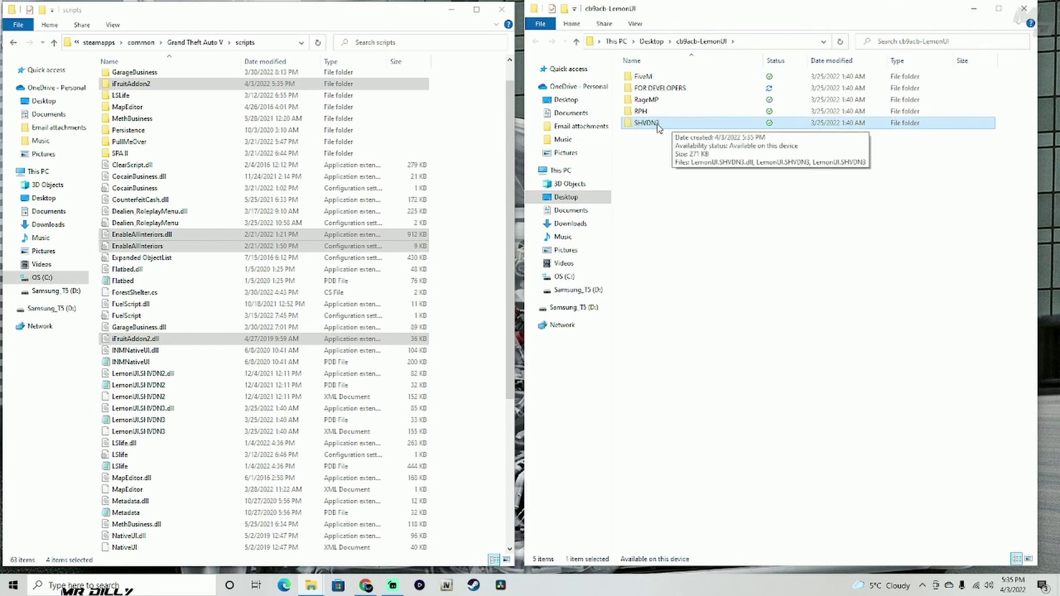
{"action": "double_click", "coordinate": [679, 126]}
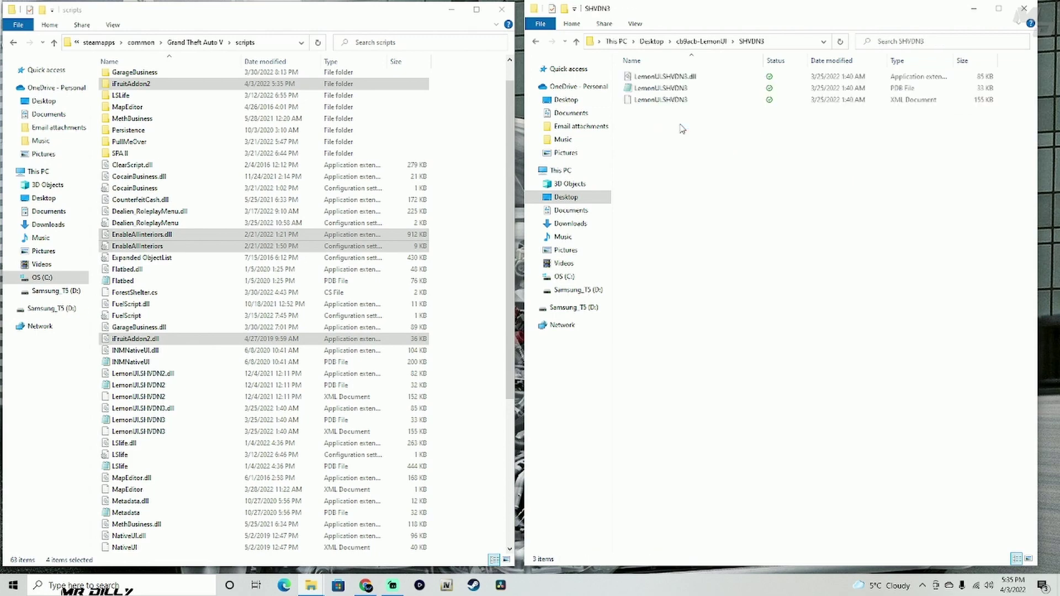
{"action": "left_click_drag", "start_coordinate": [681, 113], "coordinate": [782, 124]}
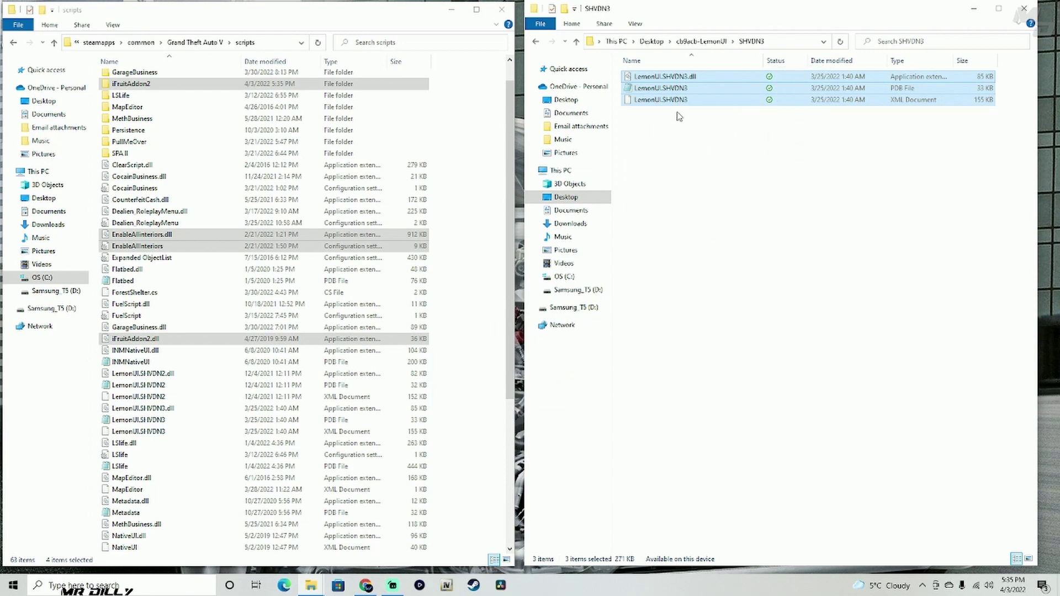
{"action": "left_click_drag", "start_coordinate": [441, 432], "coordinate": [405, 404]}
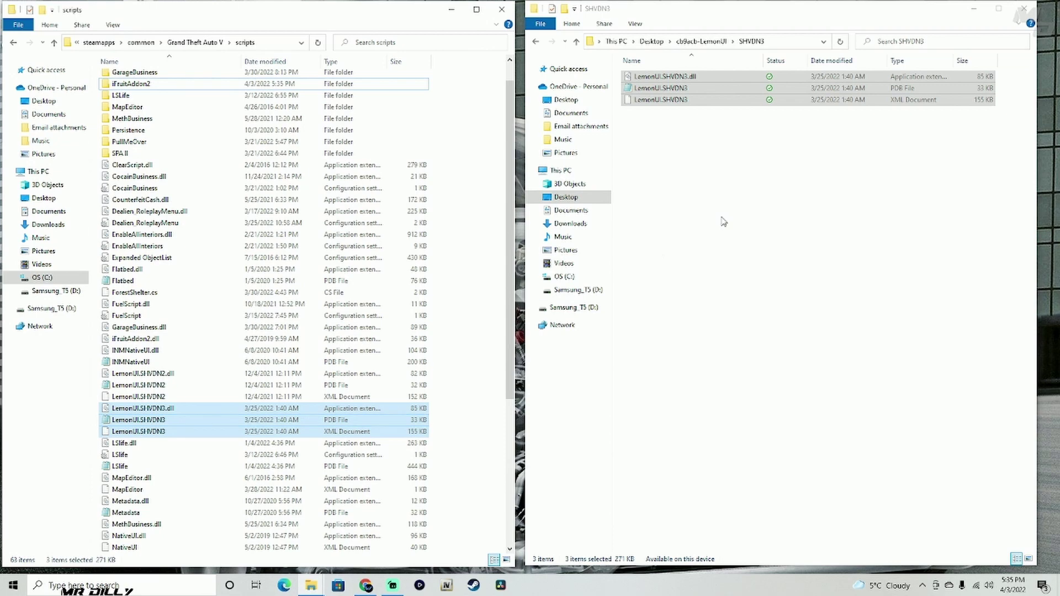
{"action": "left_click_drag", "start_coordinate": [822, 86], "coordinate": [482, 301]}
{"action": "left_click", "coordinate": [524, 204]}
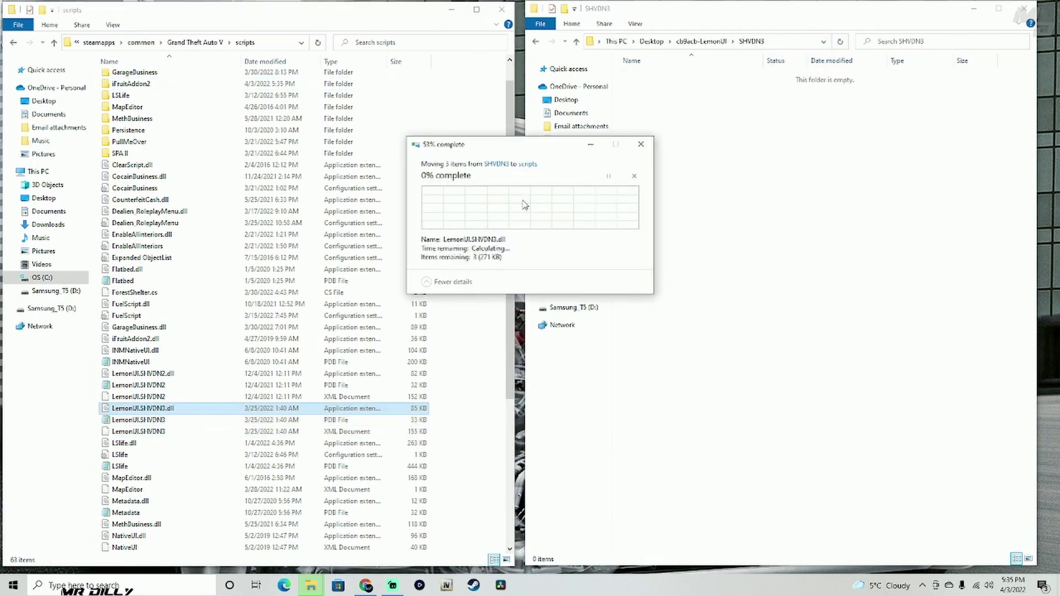
{"action": "left_click", "coordinate": [1022, 11]}
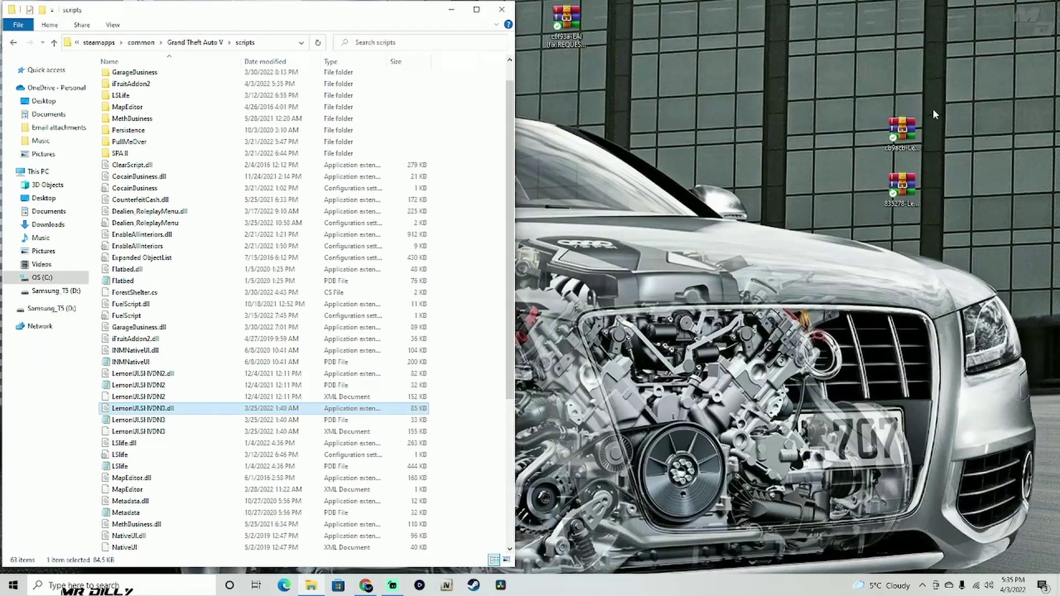
Extract the 835278-LemonUI archive with the WinRAR Wizard into a desktop folder
{"action": "left_click_drag", "start_coordinate": [901, 133], "coordinate": [608, 25]}
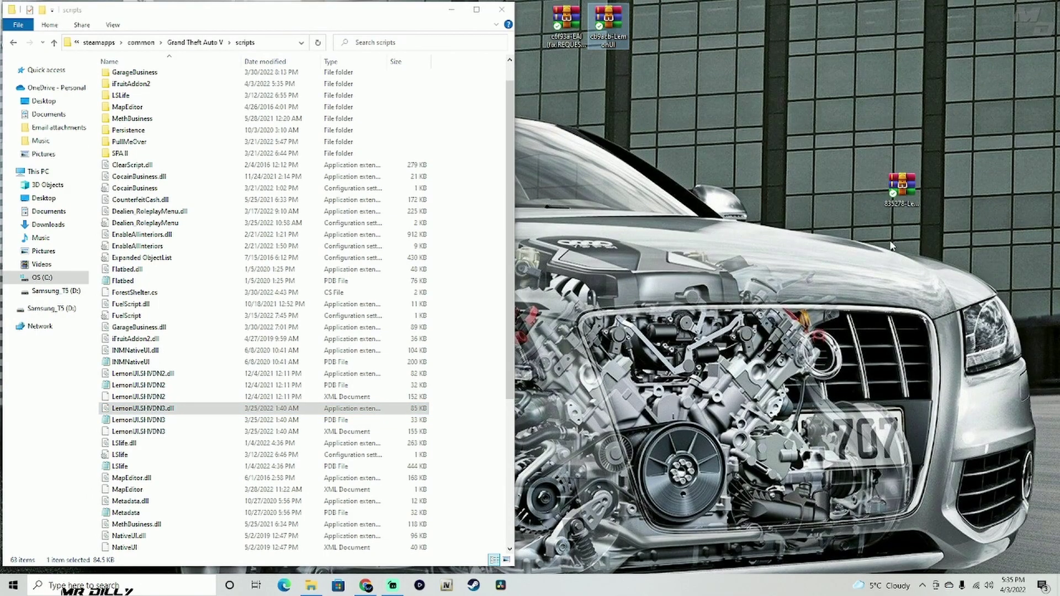
{"action": "double_click", "coordinate": [903, 187]}
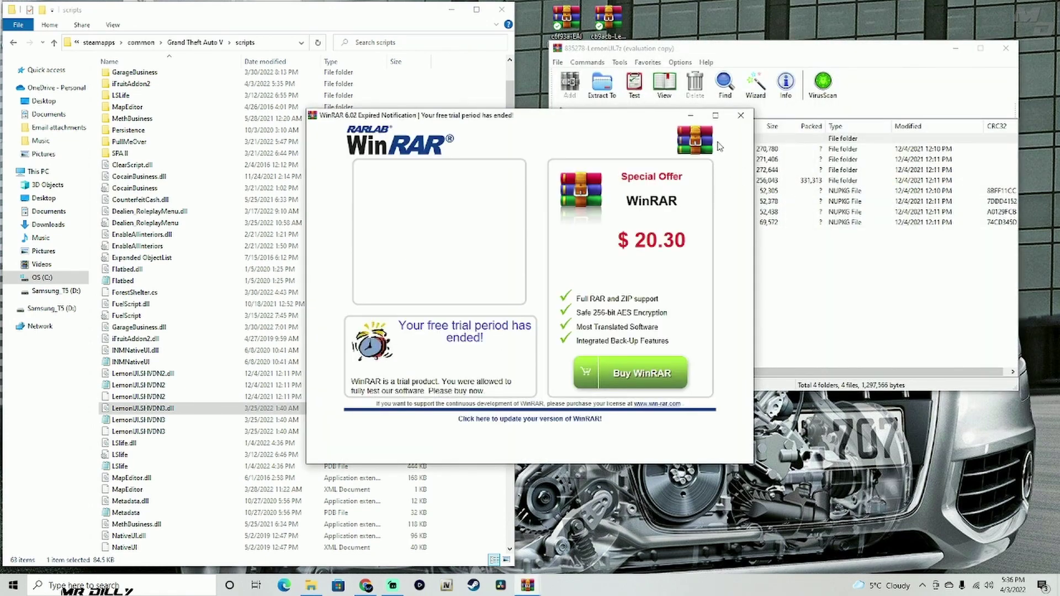
{"action": "left_click", "coordinate": [740, 115]}
{"action": "left_click", "coordinate": [763, 97]}
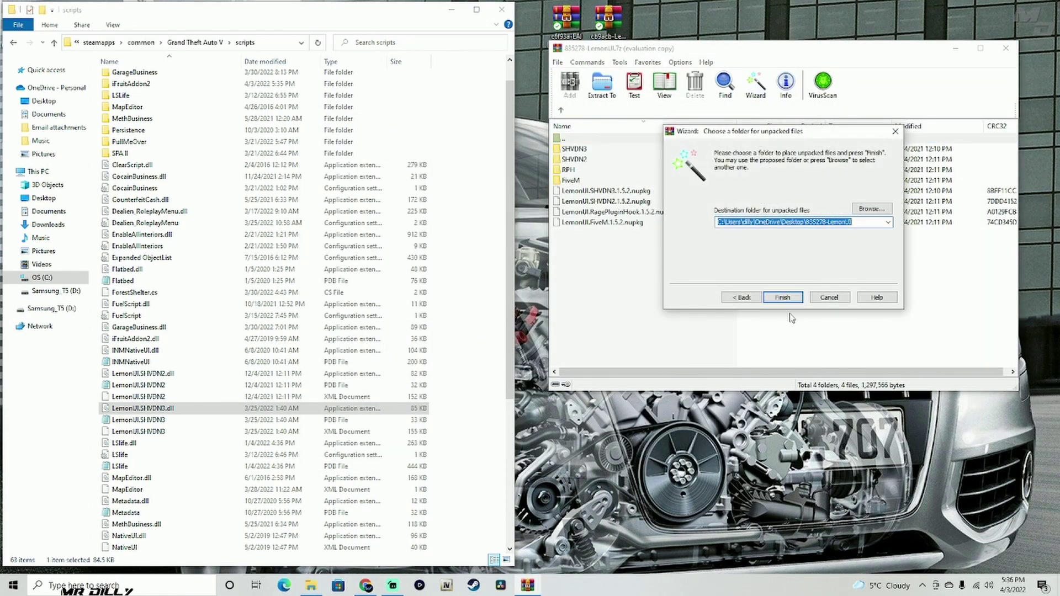
{"action": "left_click", "coordinate": [783, 297]}
{"action": "left_click_drag", "start_coordinate": [768, 13], "coordinate": [761, 13]}
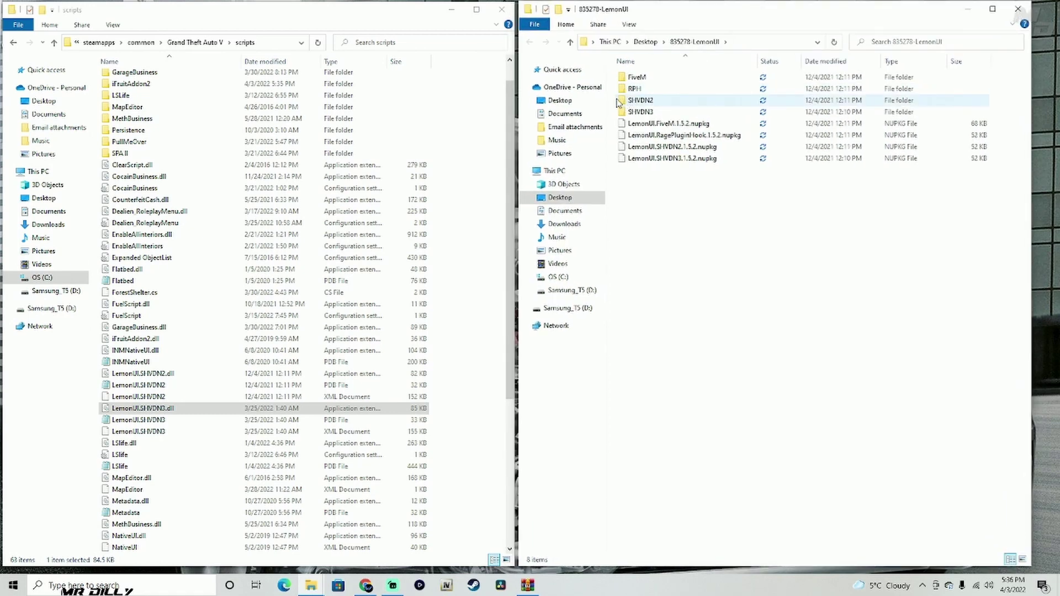
Open the SHVDN2 folder inside the extracted 835278-LemonUI folder
{"action": "left_click_drag", "start_coordinate": [643, 104], "coordinate": [650, 116]}
{"action": "left_click", "coordinate": [643, 113]}
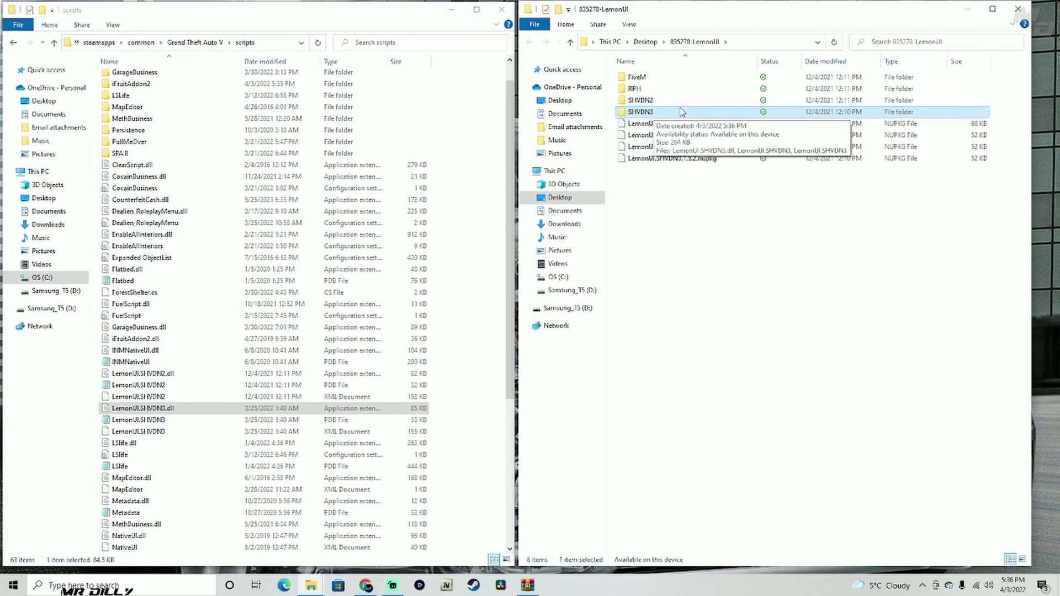
{"action": "left_click", "coordinate": [638, 102]}
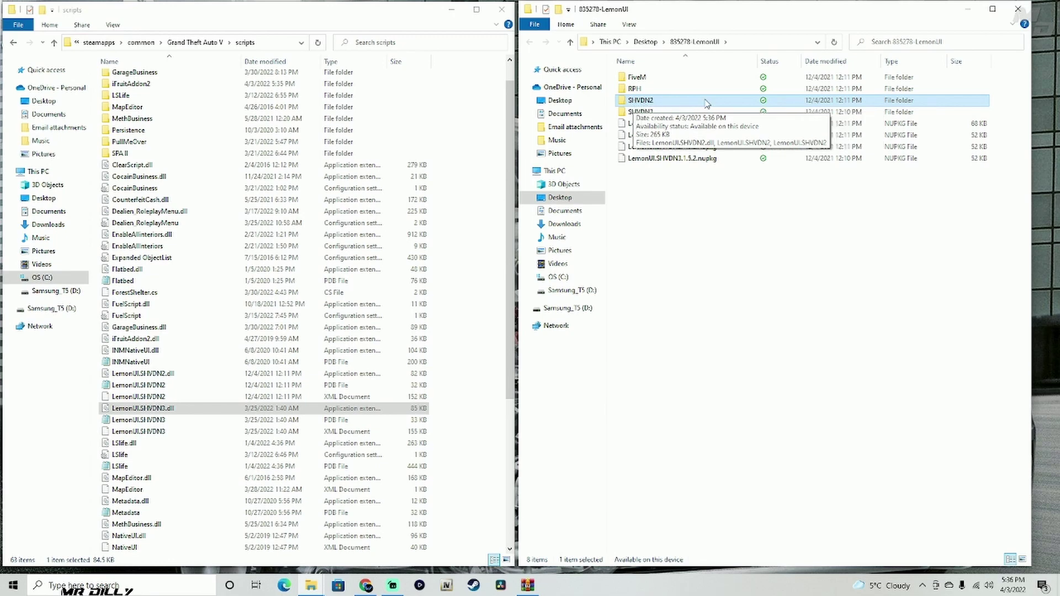
{"action": "double_click", "coordinate": [706, 101]}
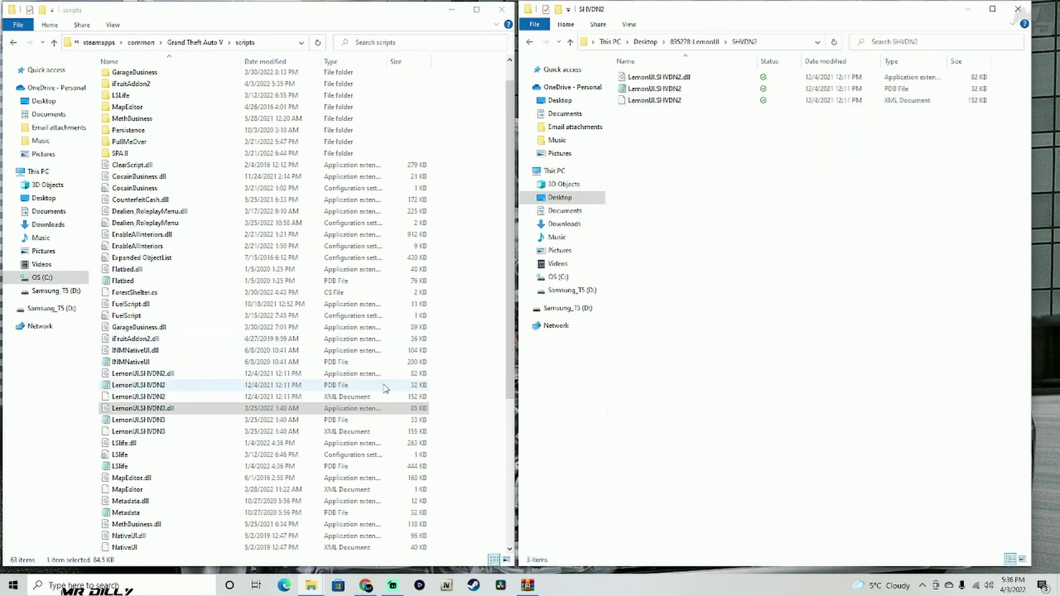
Move the three LemonUI.SHVDN2 files into scripts, replacing existing ones, then close leftover windows
{"action": "left_click_drag", "start_coordinate": [445, 368], "coordinate": [403, 398]}
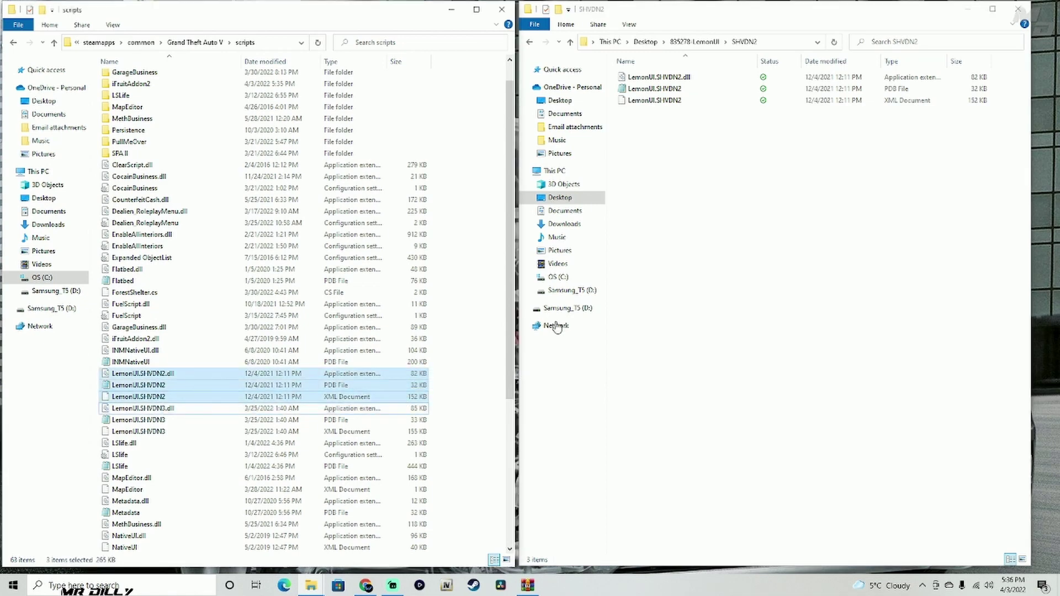
{"action": "left_click_drag", "start_coordinate": [656, 121], "coordinate": [487, 337]}
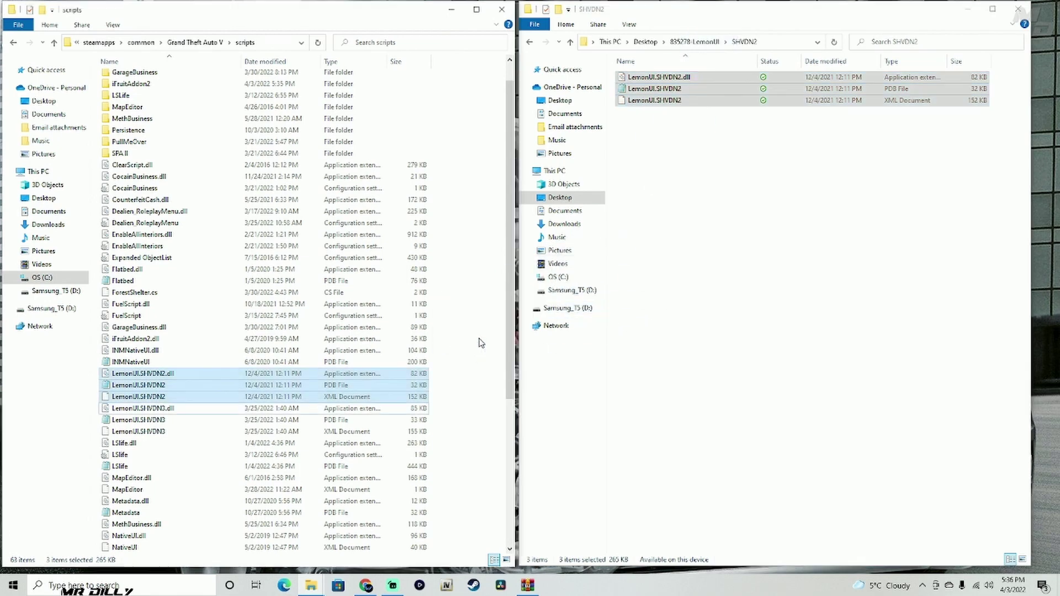
{"action": "left_click", "coordinate": [498, 205]}
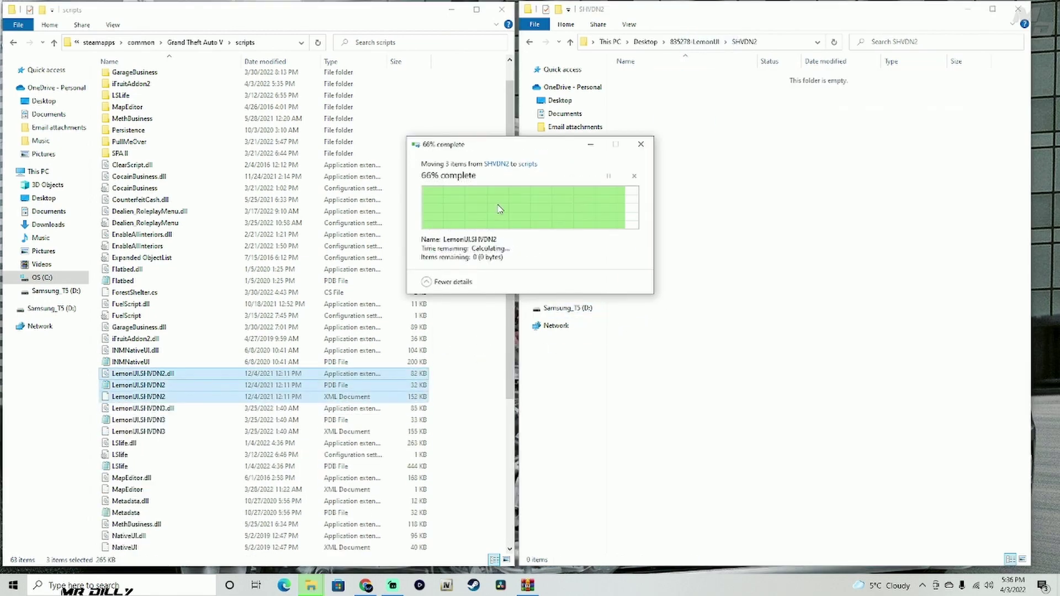
{"action": "left_click", "coordinate": [1015, 10]}
{"action": "left_click", "coordinate": [1007, 44]}
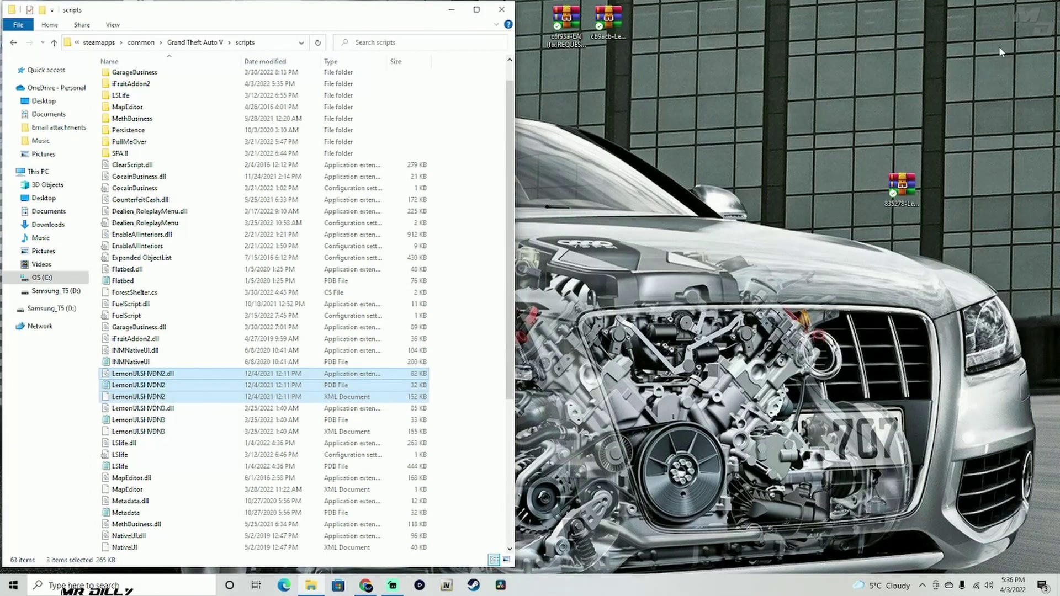
Move the 835278 archive icon to the desktop's top row and close the scripts window
{"action": "left_click_drag", "start_coordinate": [909, 203], "coordinate": [662, 27]}
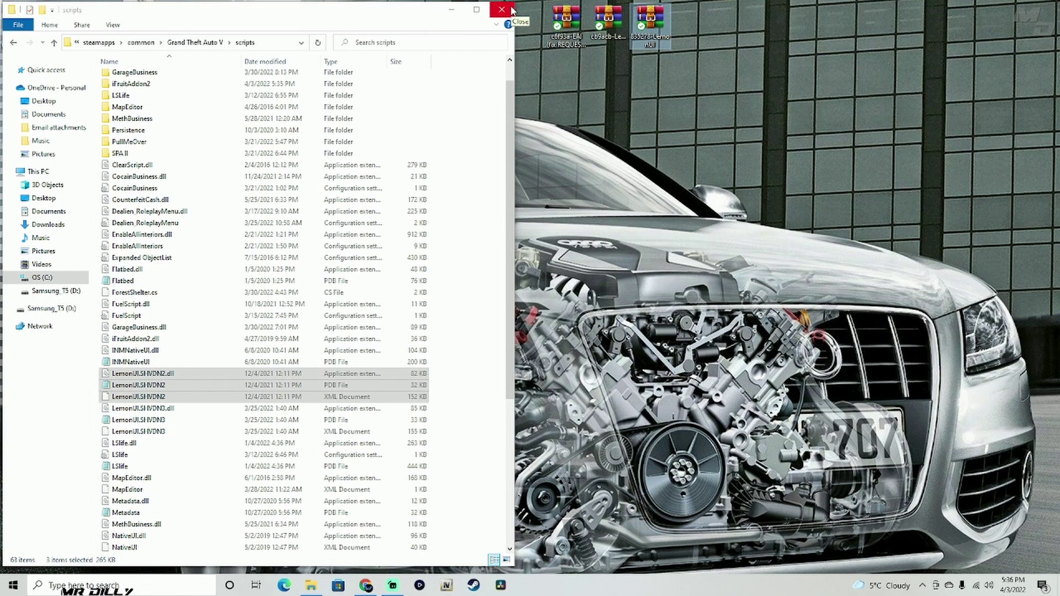
{"action": "scroll", "coordinate": [373, 215], "scroll_direction": "up", "scroll_amount": 1}
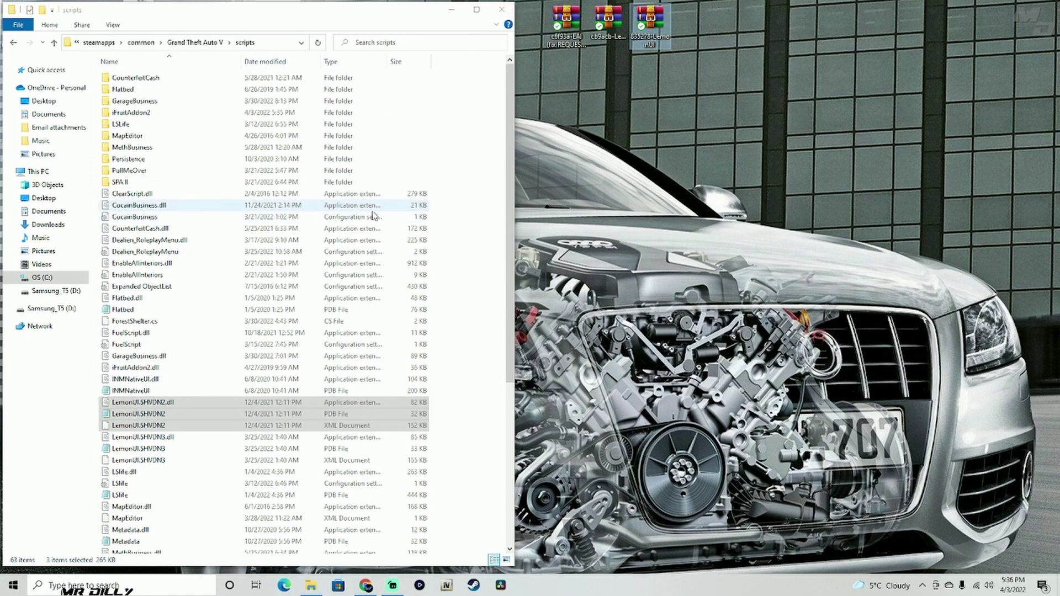
{"action": "scroll", "coordinate": [374, 215], "scroll_direction": "down", "scroll_amount": 1}
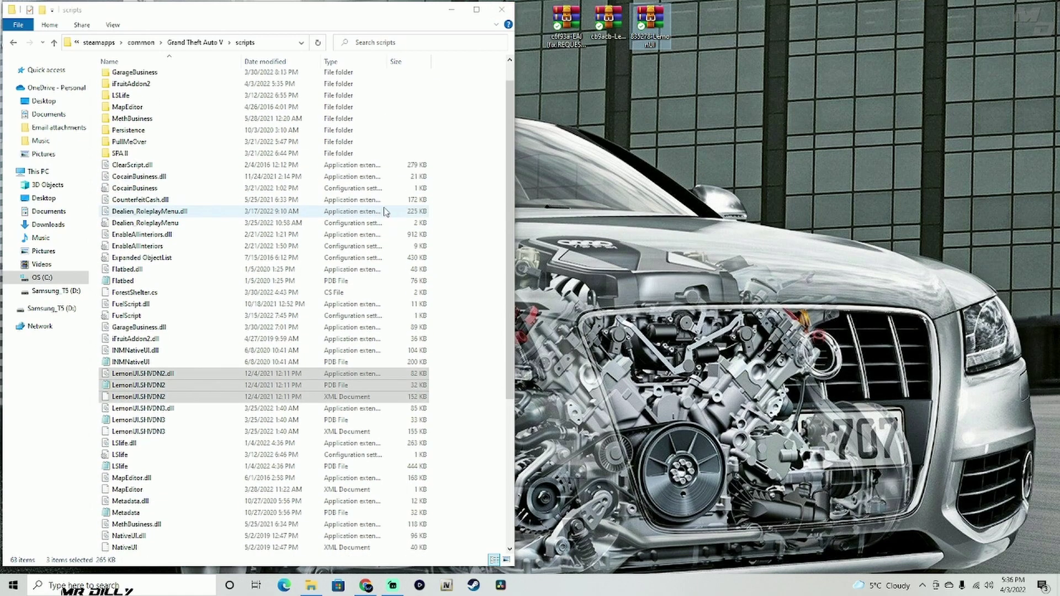
{"action": "left_click", "coordinate": [501, 9]}
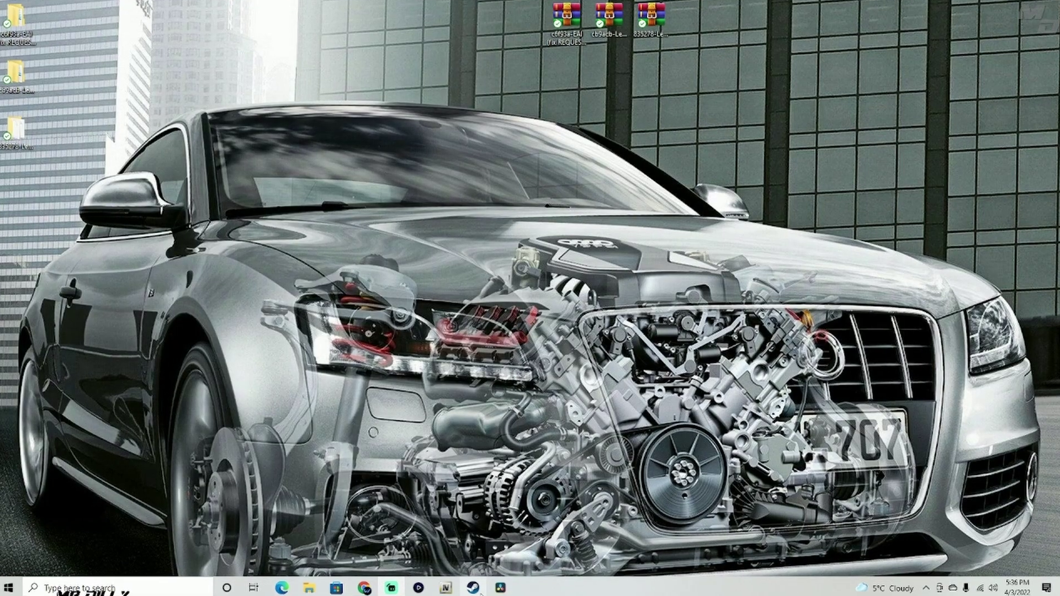